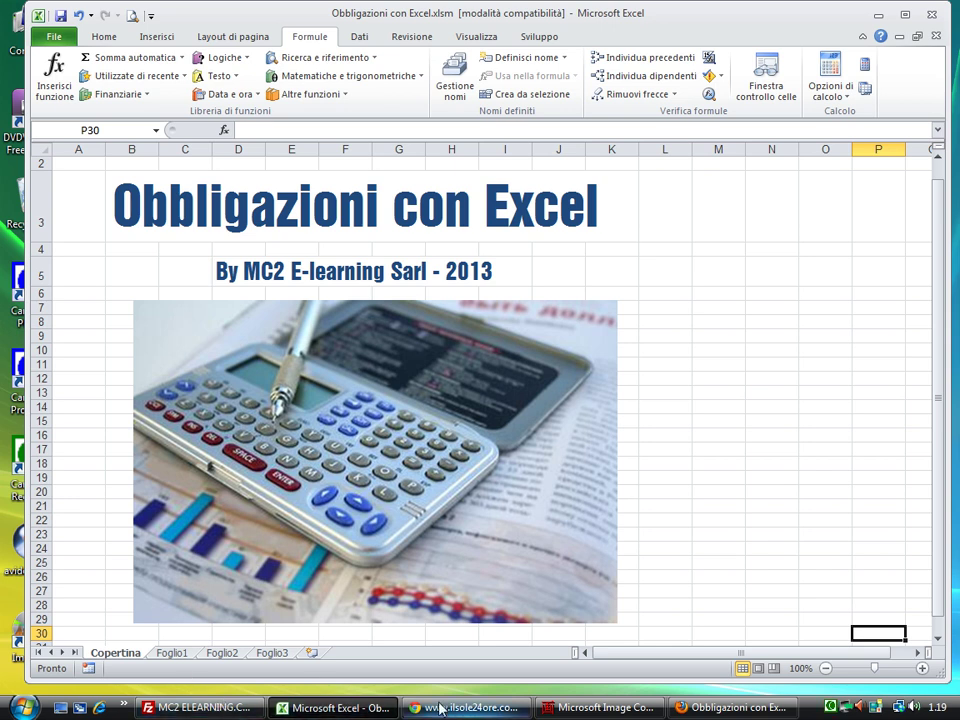
# Switch from Excel to the Chrome page with Il Sole 24 Ore's BoT table.
pyautogui.click(527, 712)
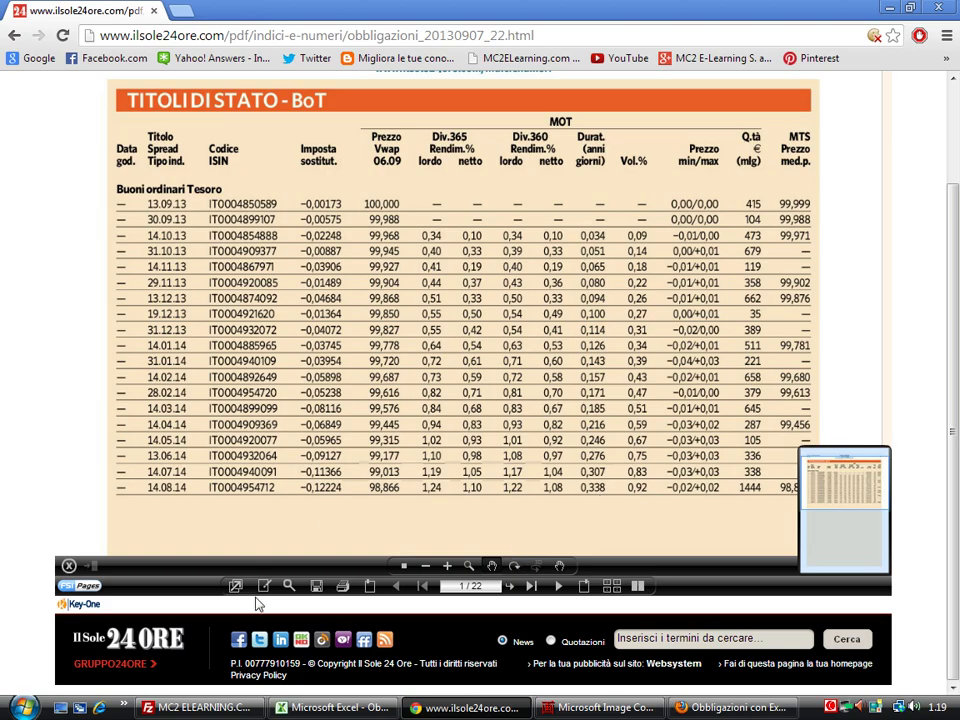
# Scroll the BoT table PDF to its date header, then bring up the captured table image.
pyautogui.moveTo(957, 390); pyautogui.dragTo(957, 264)
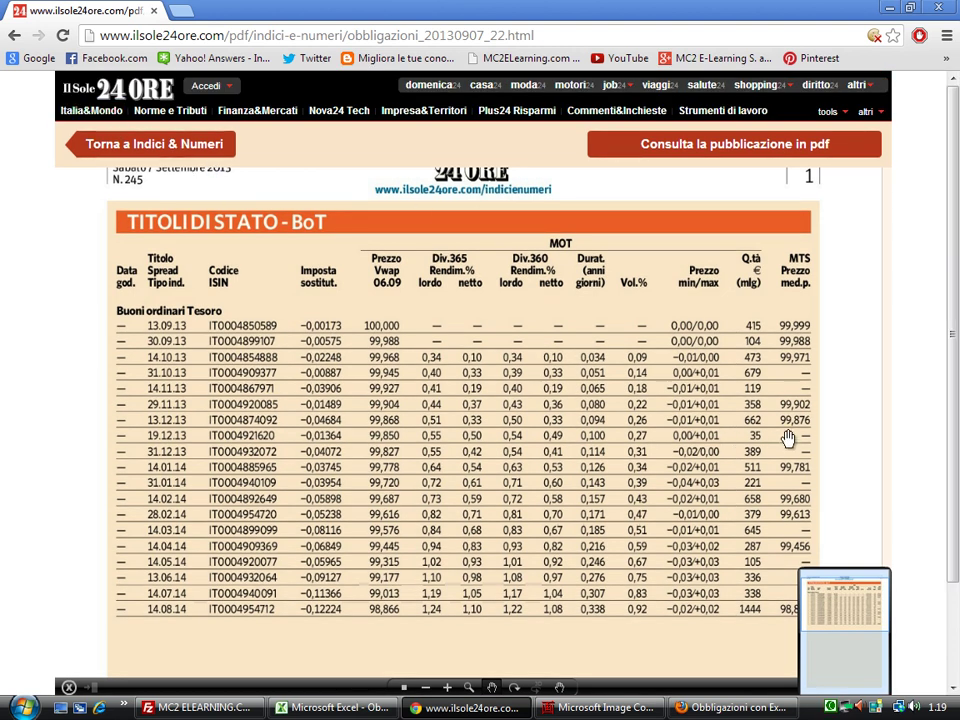
pyautogui.moveTo(790, 433); pyautogui.dragTo(787, 467)
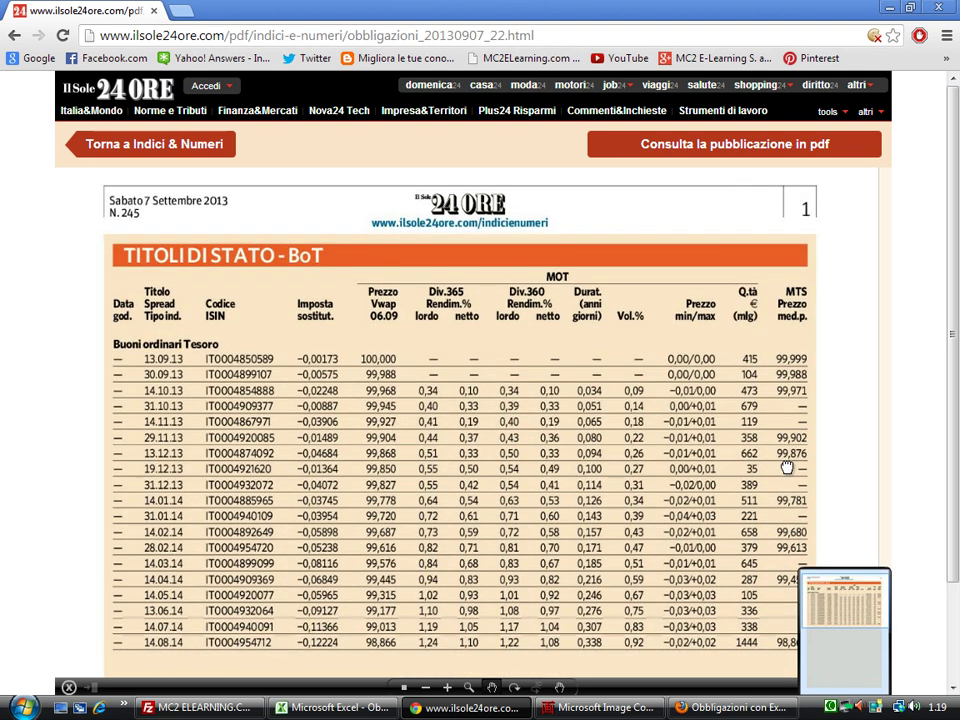
pyautogui.scroll(-1, 787, 467)
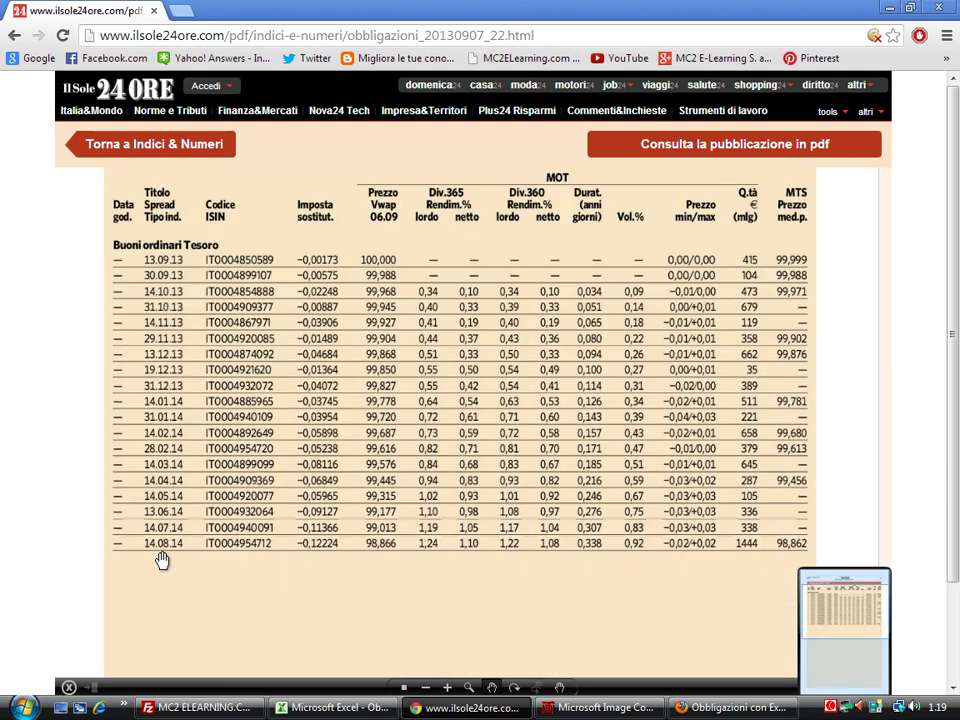
pyautogui.click(563, 710)
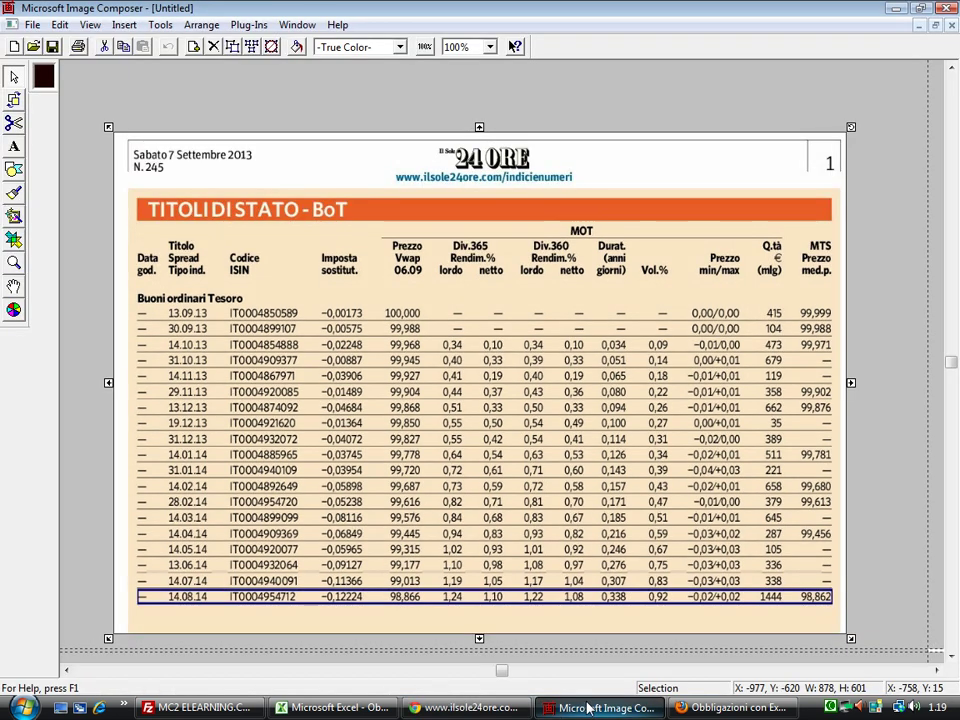
# Move the BoT table image slightly up and left on the Image Composer canvas.
pyautogui.moveTo(415, 528); pyautogui.dragTo(403, 498)
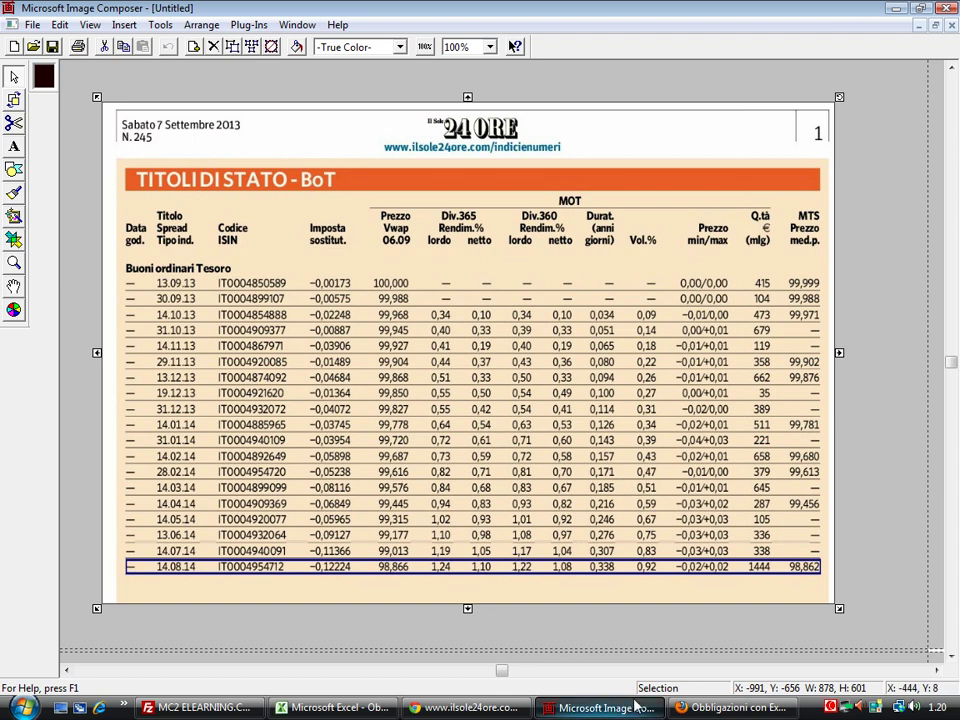
# Read the Firefox article's BoT gross yield formula (1,23863%), then return to the table image.
pyautogui.click(722, 710)
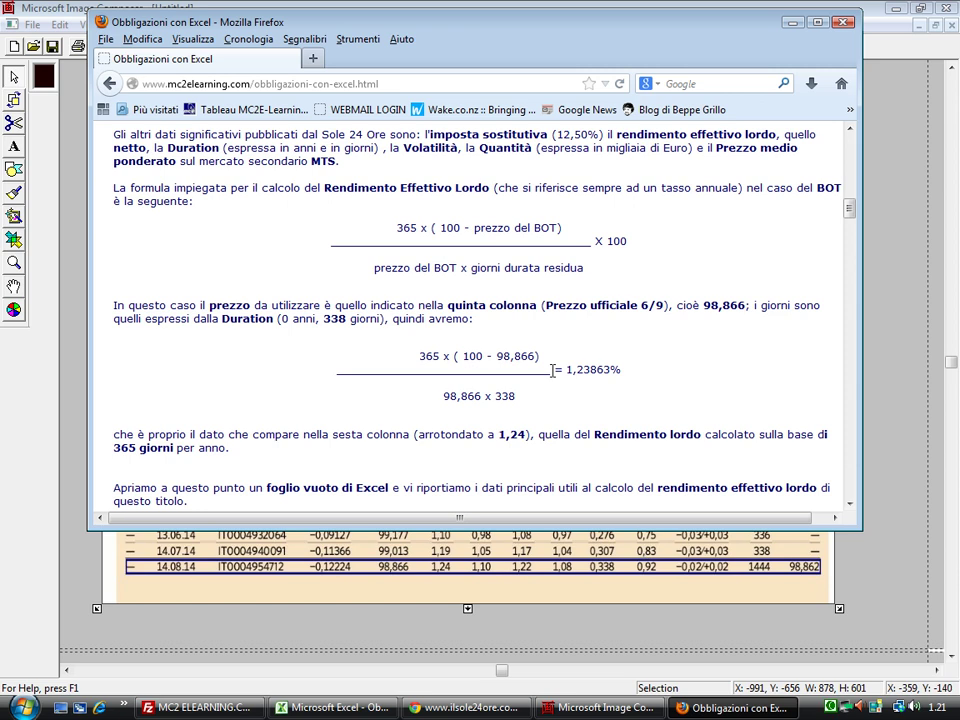
pyautogui.hotkey('alt', 'Tab')
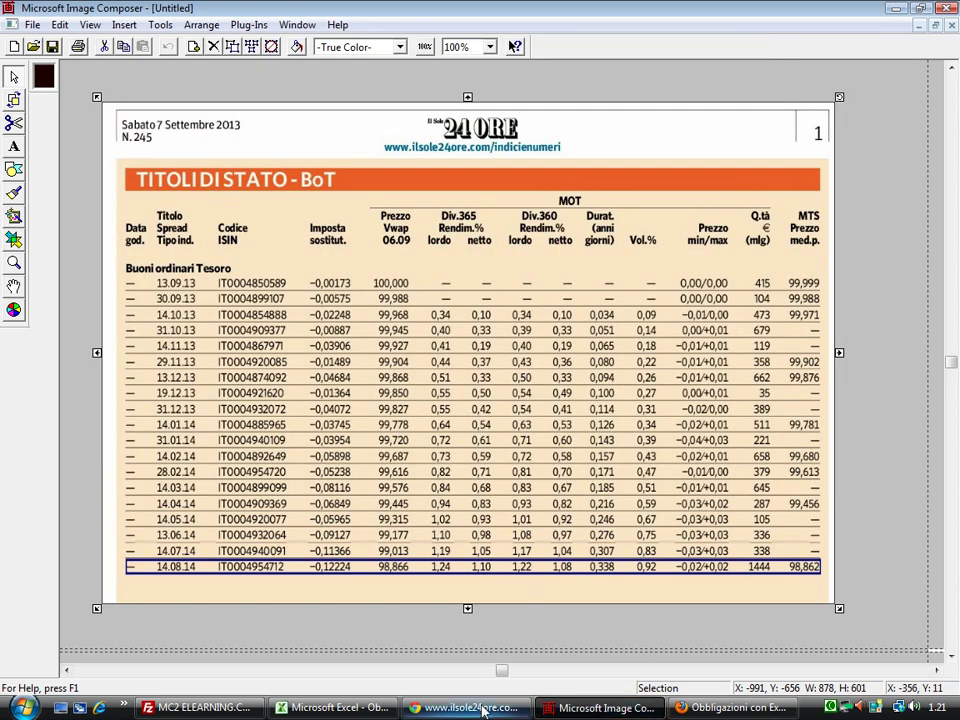
# On Foglio1 in a shortened window, inspect G6's =GIORNO360(E2;A6) formula returning 338 days.
pyautogui.click(335, 707)
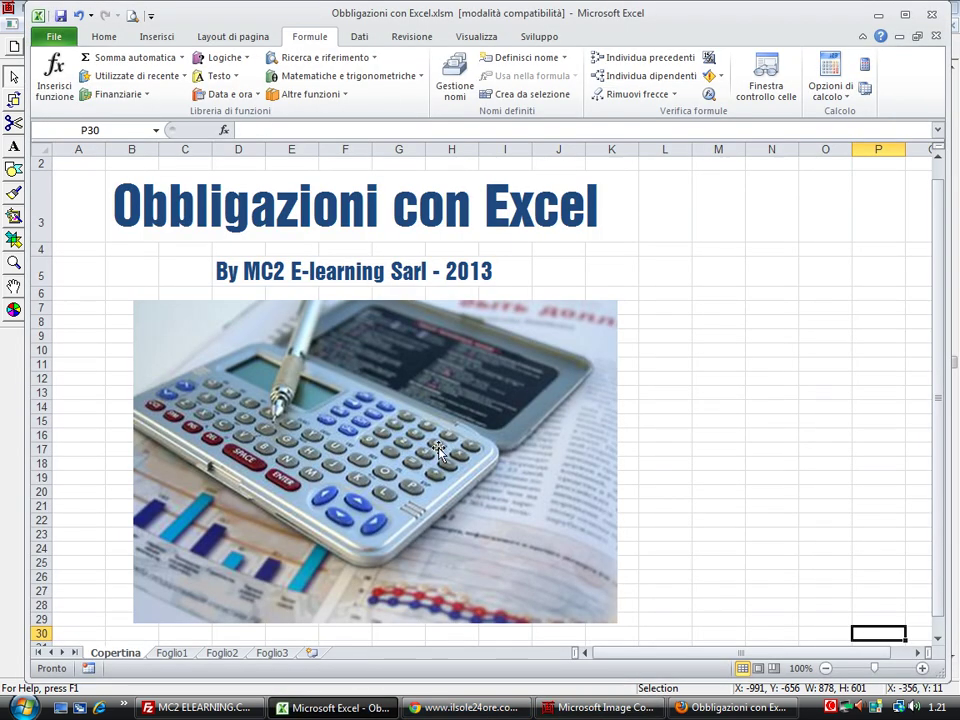
pyautogui.click(171, 652)
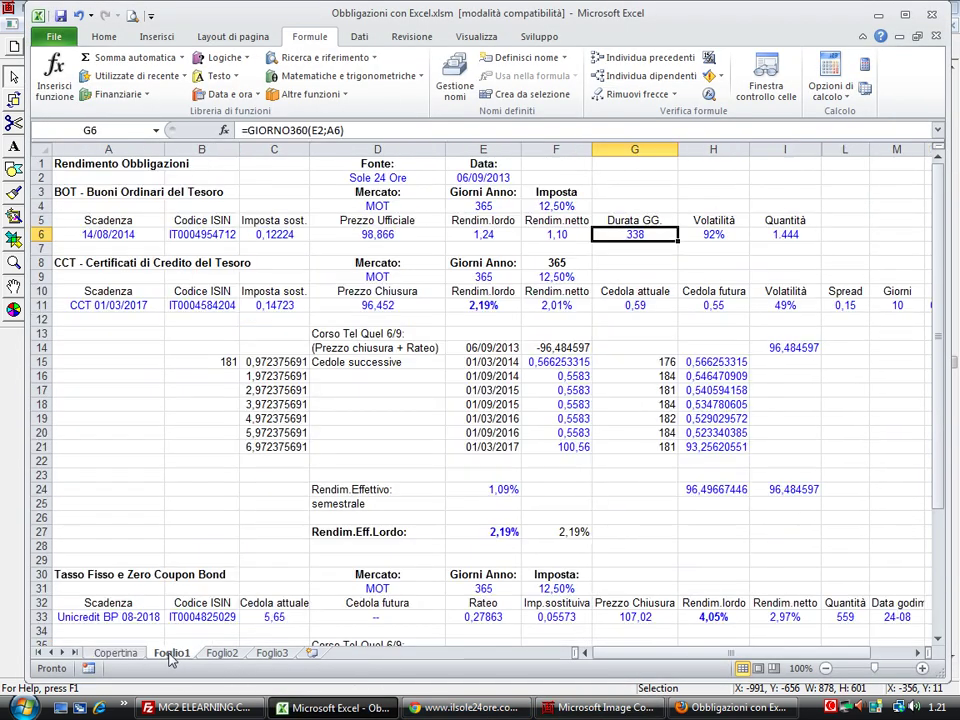
pyautogui.moveTo(938, 688); pyautogui.dragTo(889, 295)
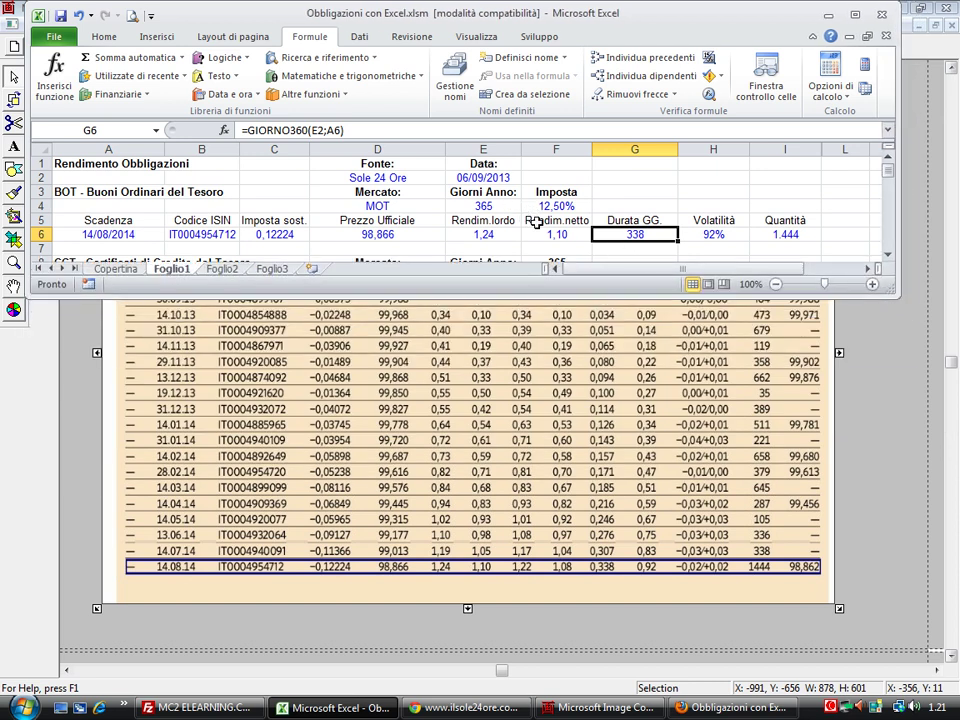
pyautogui.click(633, 224)
pyautogui.doubleClick(633, 234)
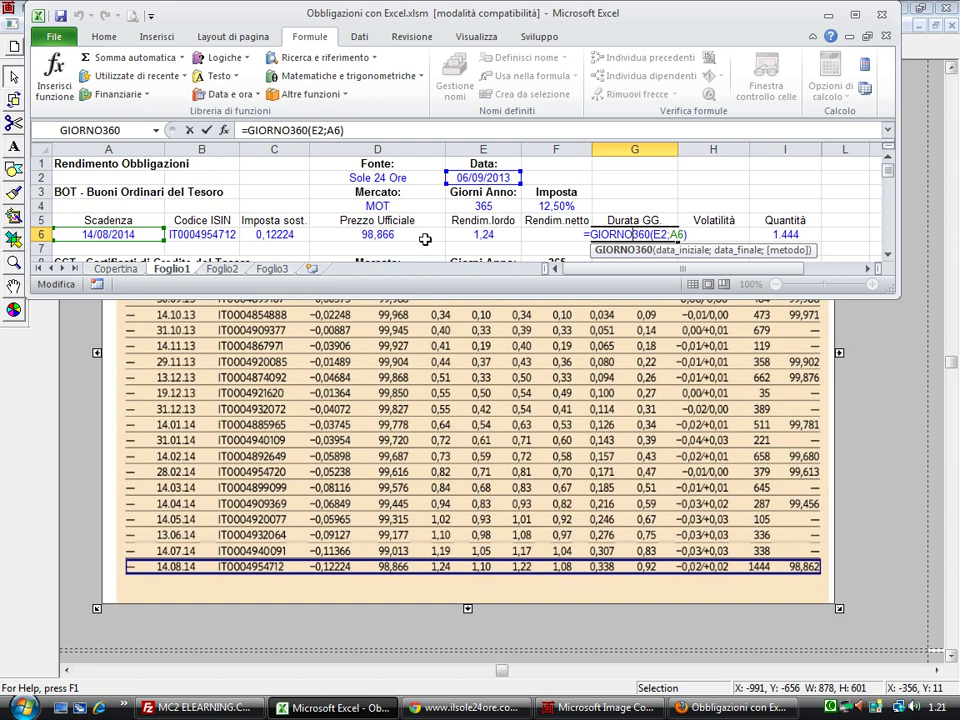
pyautogui.hotkey('ctrl', 'Return')
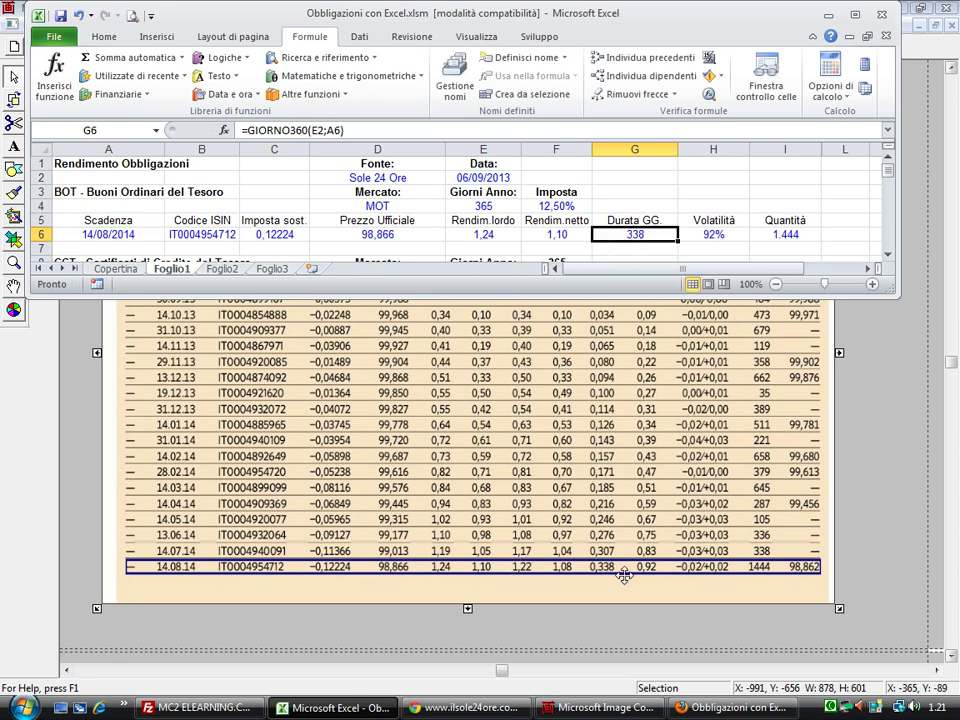
# Reposition the workbook window at the top of the screen and return to the Firefox article.
pyautogui.moveTo(468, 15); pyautogui.dragTo(476, 87)
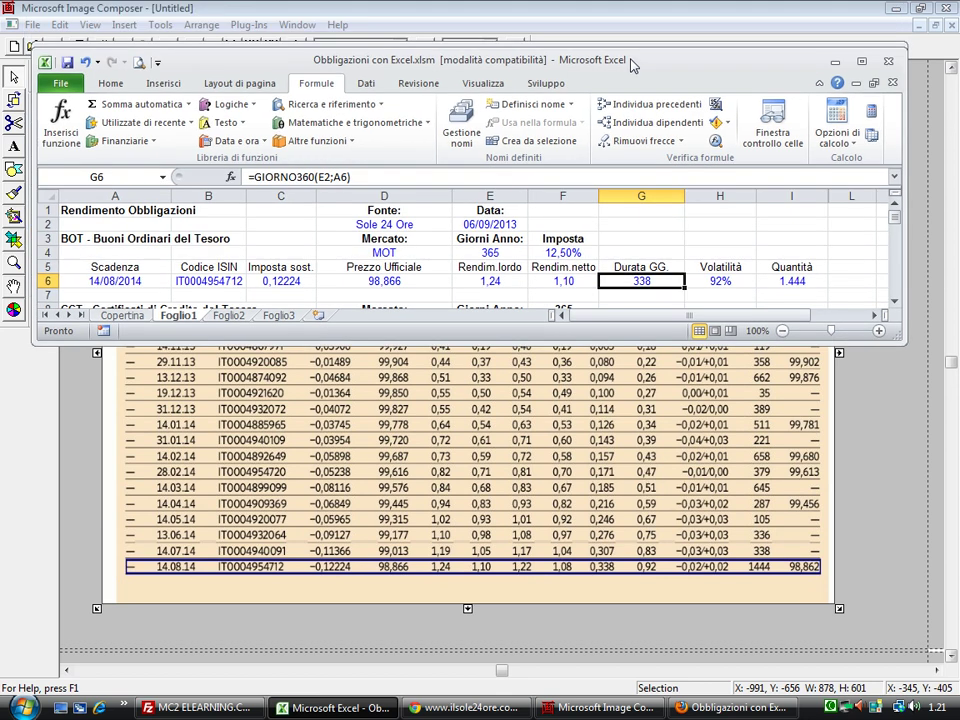
pyautogui.moveTo(632, 94); pyautogui.dragTo(632, 328)
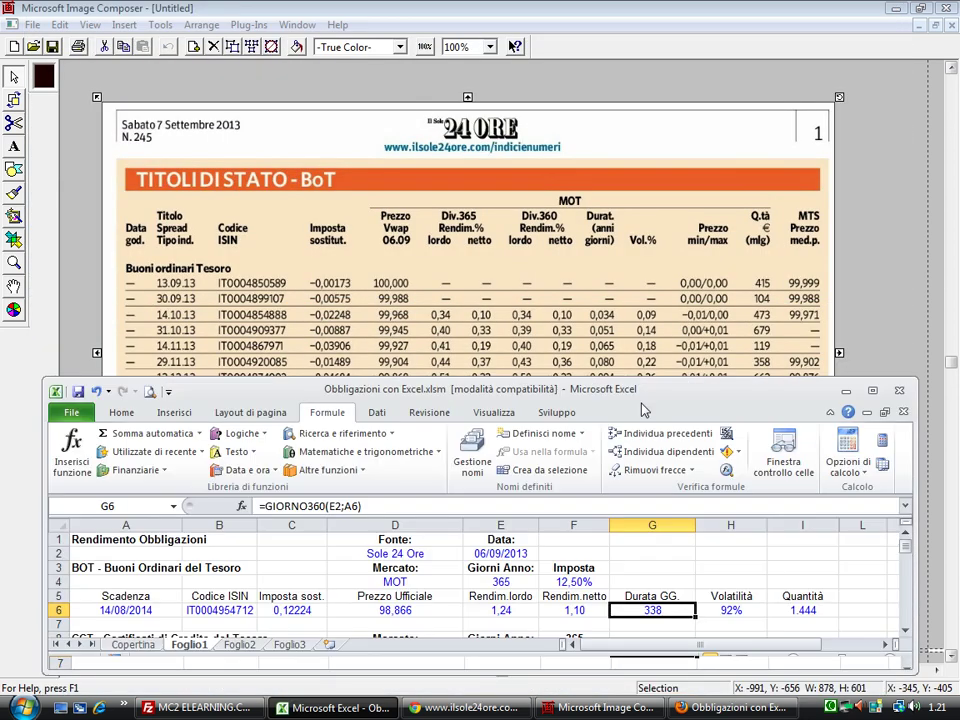
pyautogui.moveTo(632, 328)
pyautogui.mouseDown()
pyautogui.moveTo(592, 12)
pyautogui.moveTo(634, 69)
pyautogui.mouseUp()
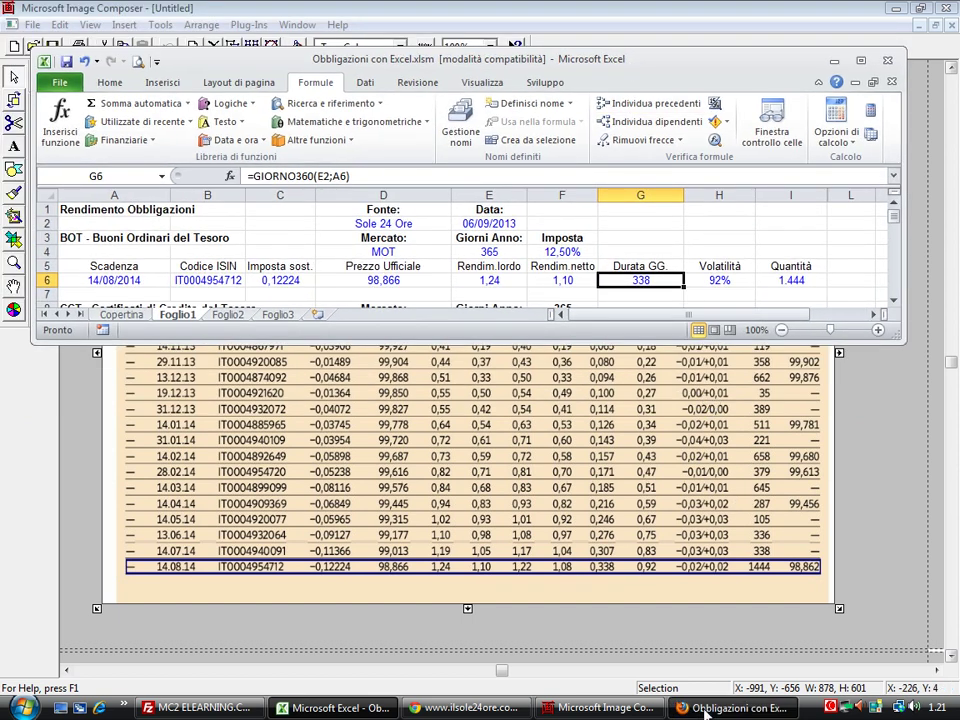
pyautogui.hotkey('alt', 'Tab')
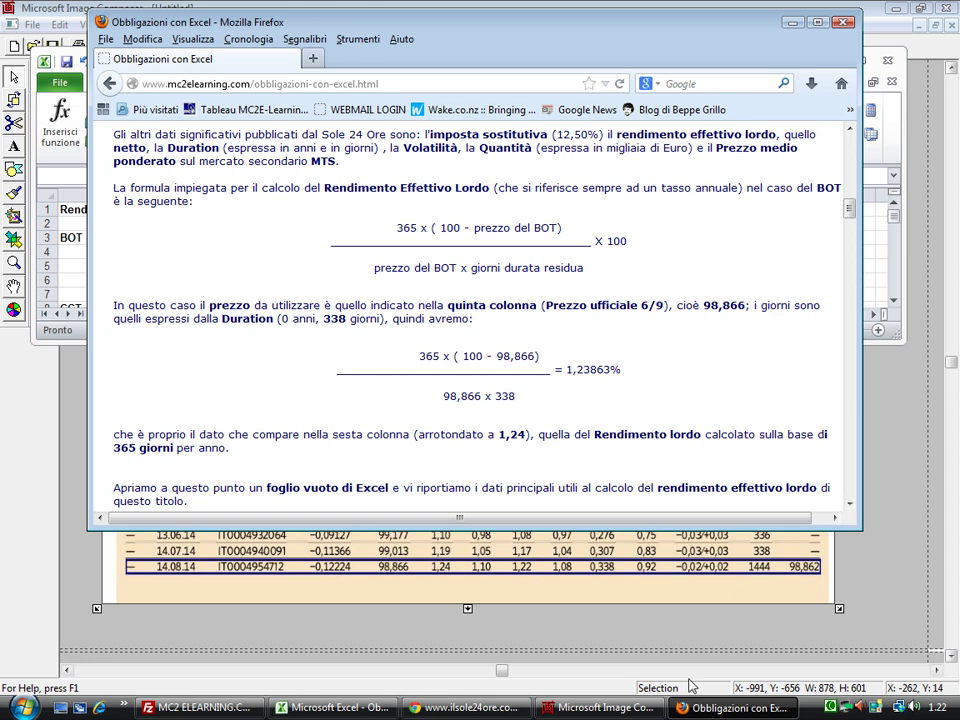
# Make the workbook window taller and open F6's net yield formula.
pyautogui.click(345, 708)
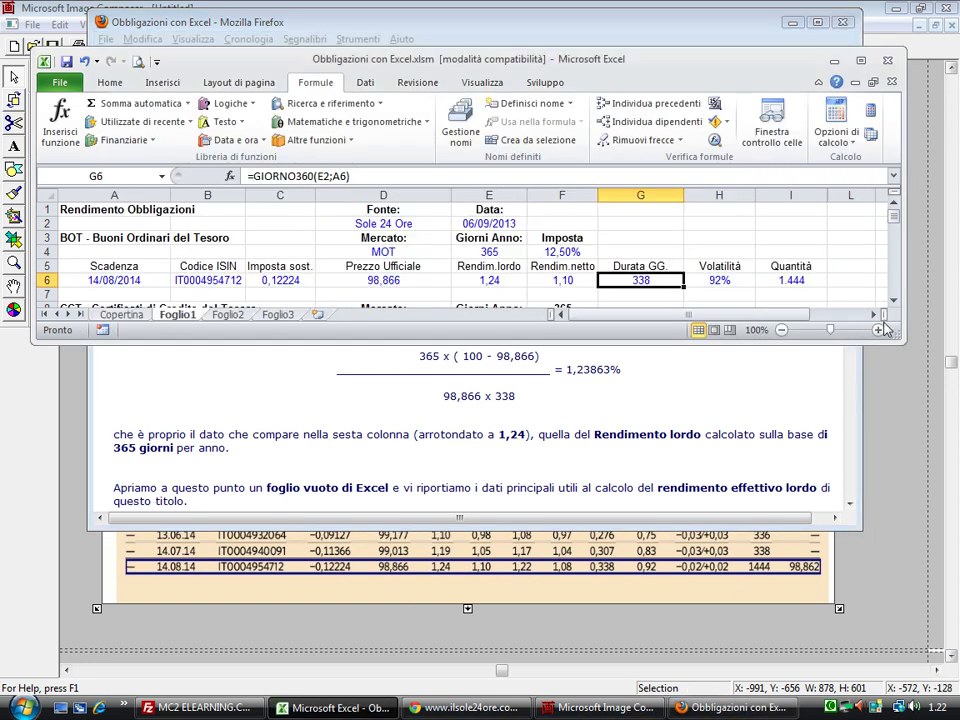
pyautogui.moveTo(898, 342); pyautogui.dragTo(899, 388)
pyautogui.click(557, 280)
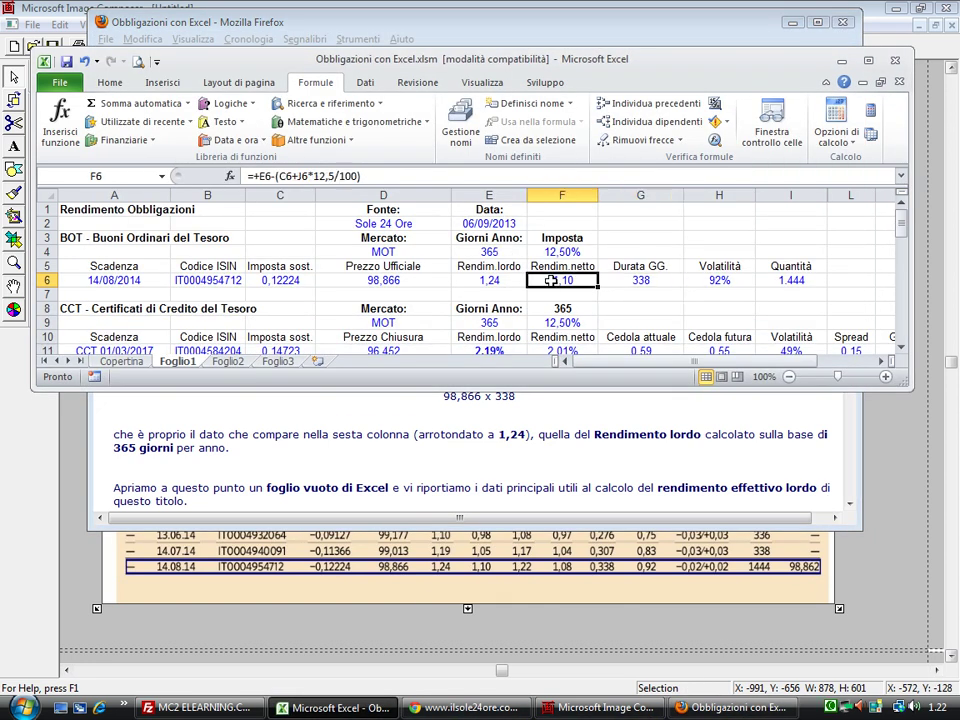
pyautogui.doubleClick(559, 281)
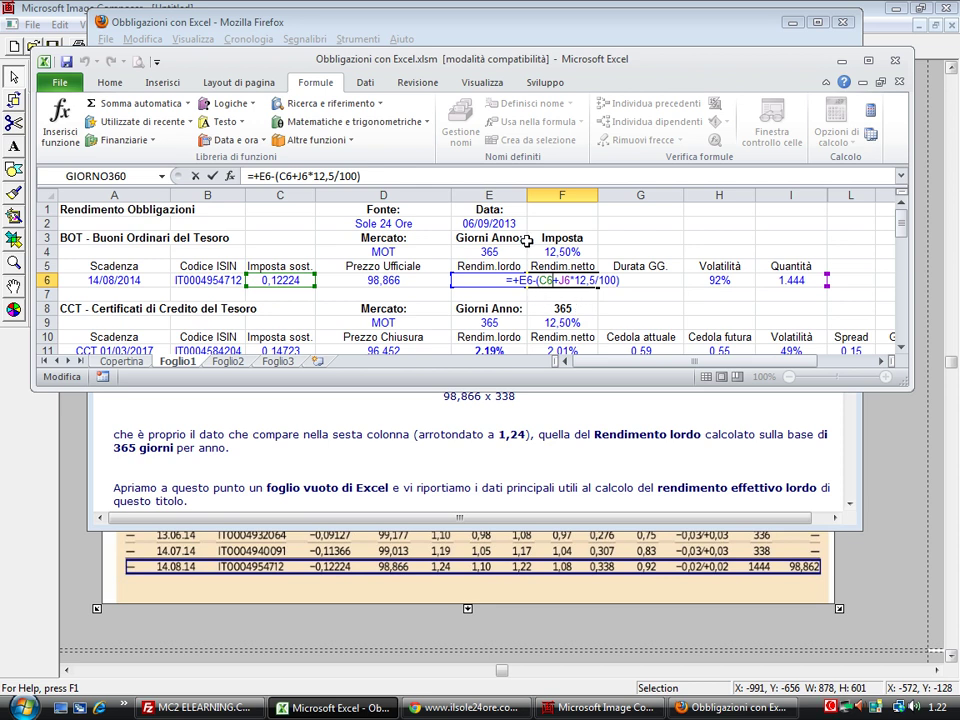
pyautogui.hotkey('ctrl', 'Return')
# Review F6's =+E6-(C6+J6*12,5/100) references and 1,10 result against the newspaper scan.
pyautogui.click(492, 282)
pyautogui.doubleClick(558, 281)
pyautogui.click(294, 282)
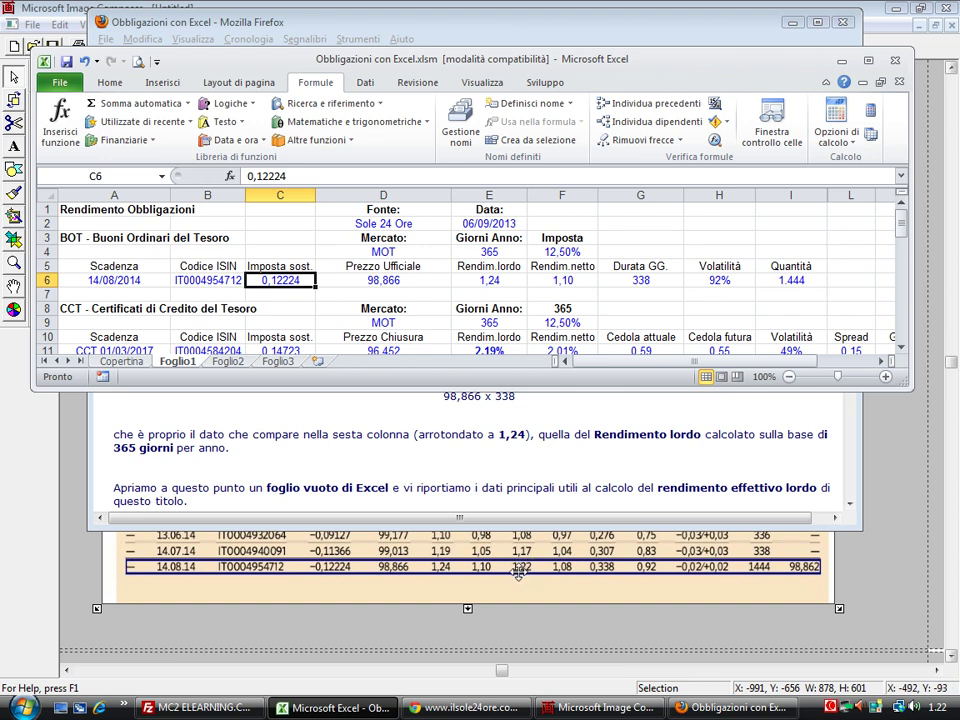
pyautogui.click(578, 280)
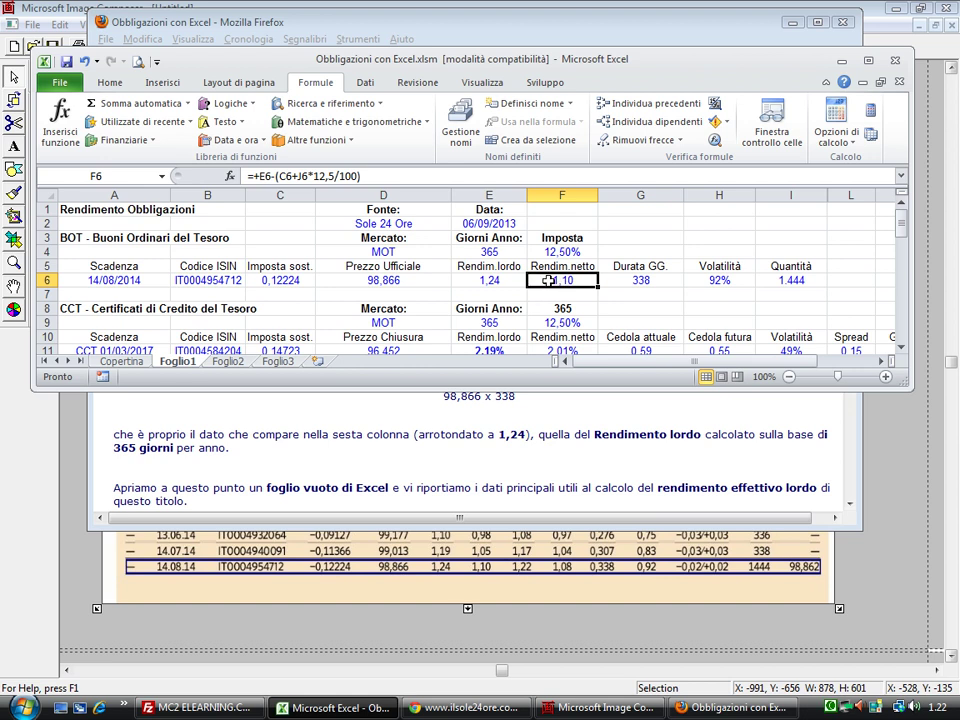
pyautogui.doubleClick(549, 280)
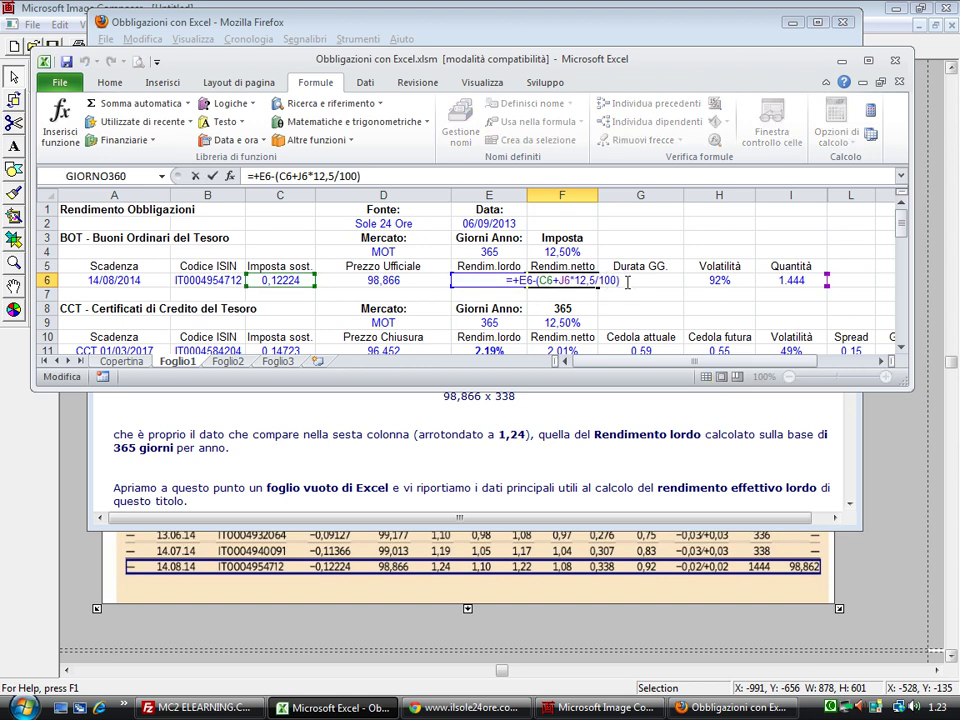
pyautogui.press('Escape')
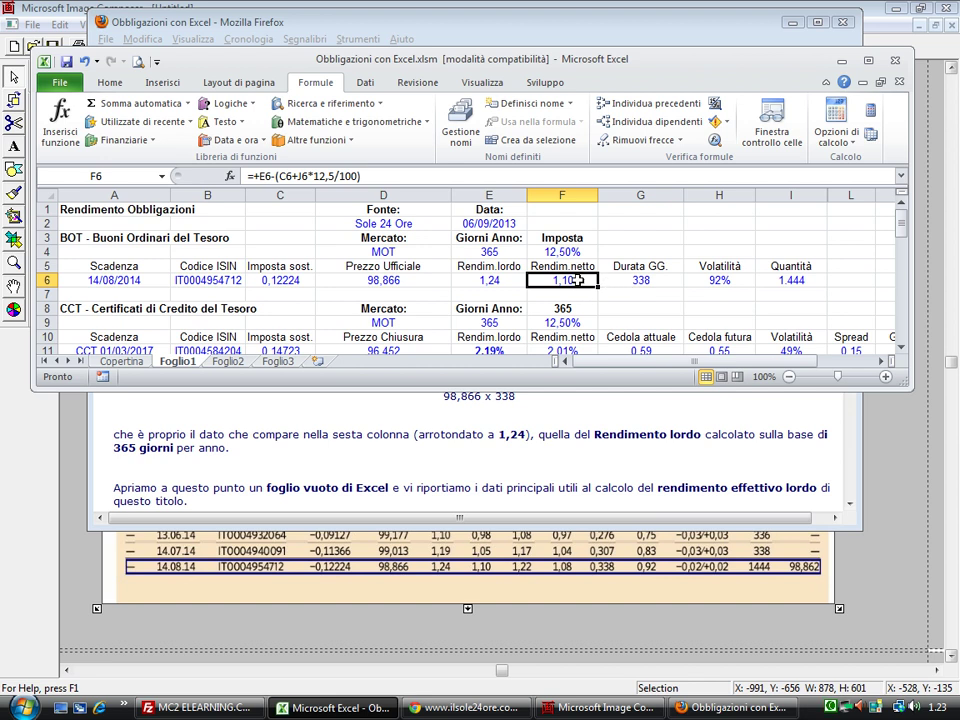
pyautogui.doubleClick(586, 283)
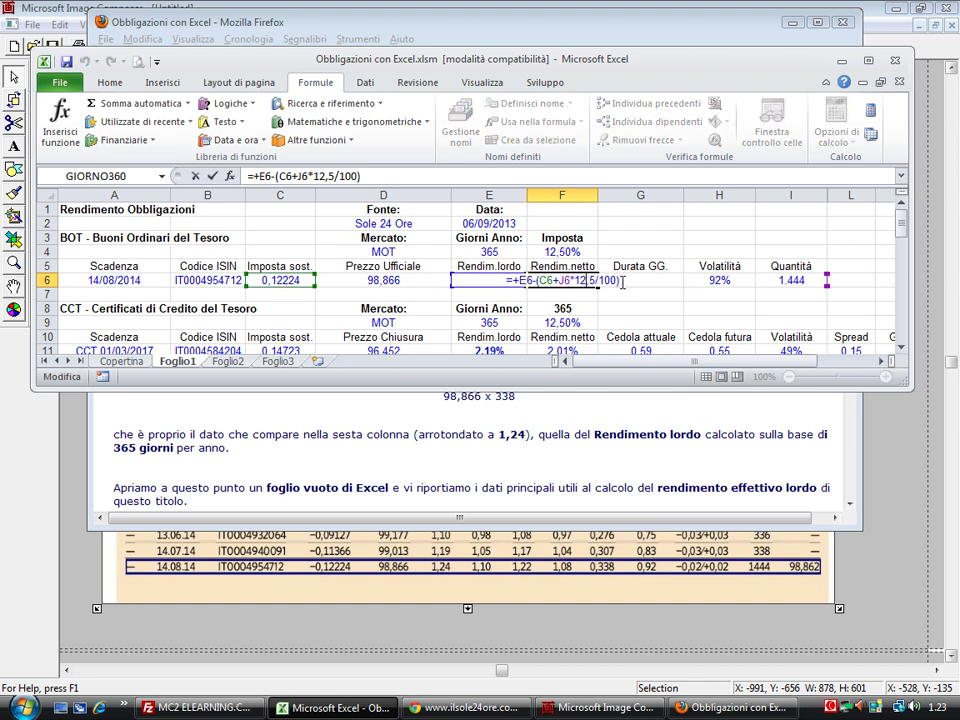
pyautogui.press('Escape')
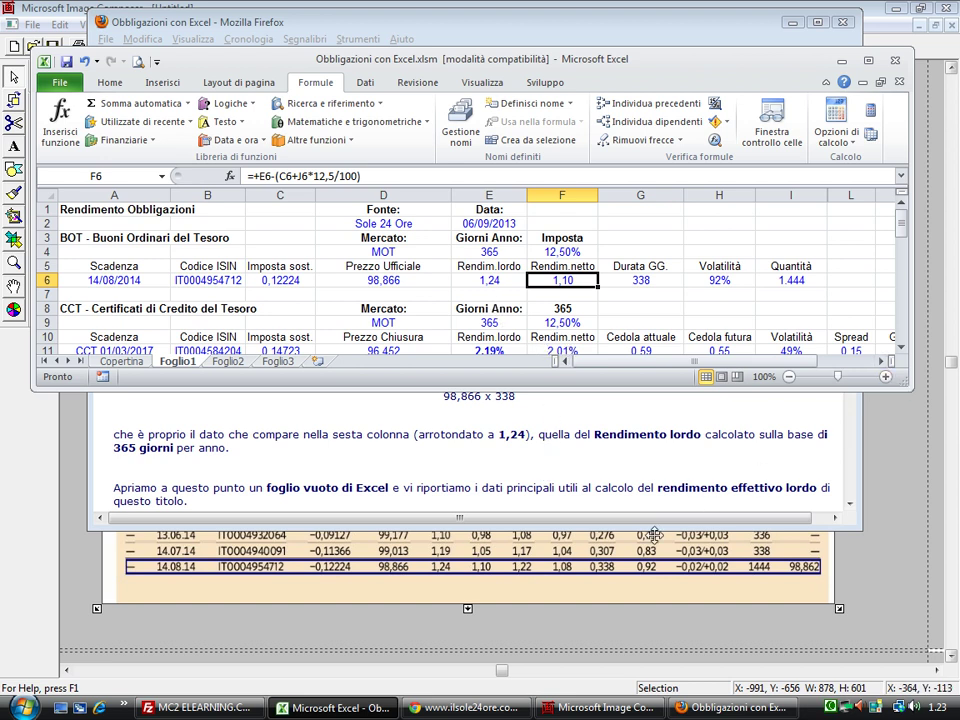
pyautogui.click(449, 638)
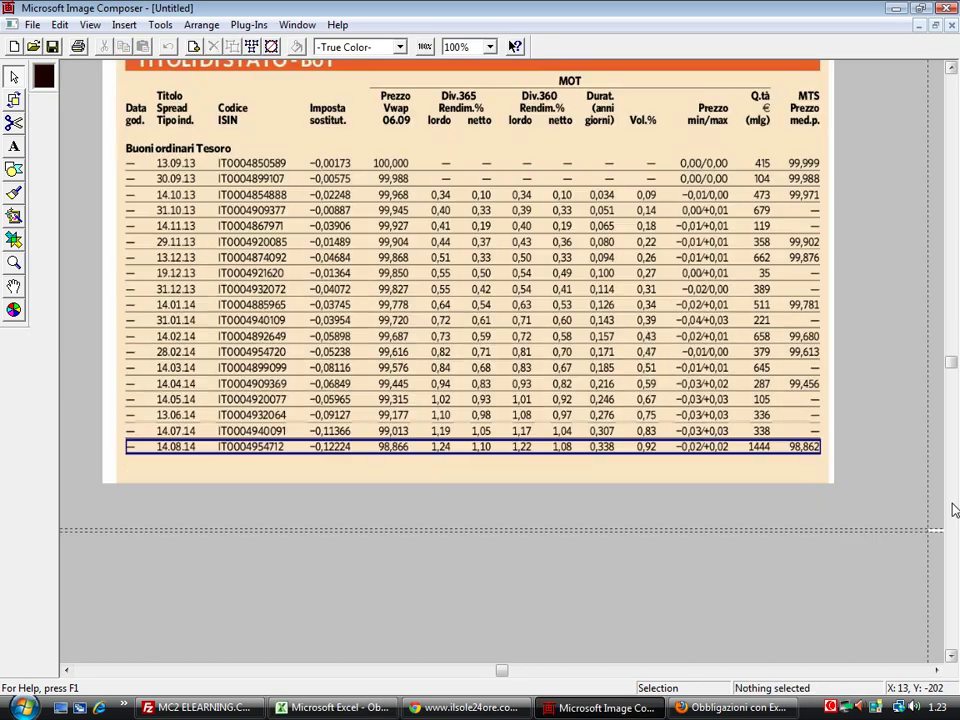
# Scroll the newspaper scan down to page 2's CcT, CTz, BTp bond table.
pyautogui.scroll(-5, 955, 511)
pyautogui.scroll(-3, 955, 511)
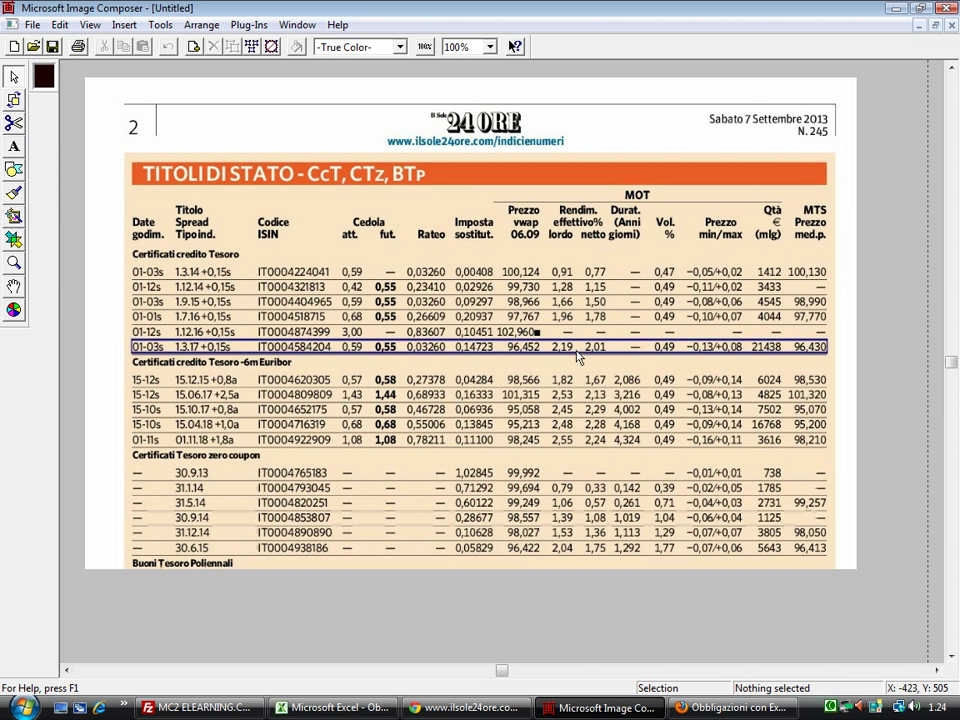
# Enlarge the Excel window and scroll to the CCT 01/03/2017 coupon schedule section.
pyautogui.click(335, 707)
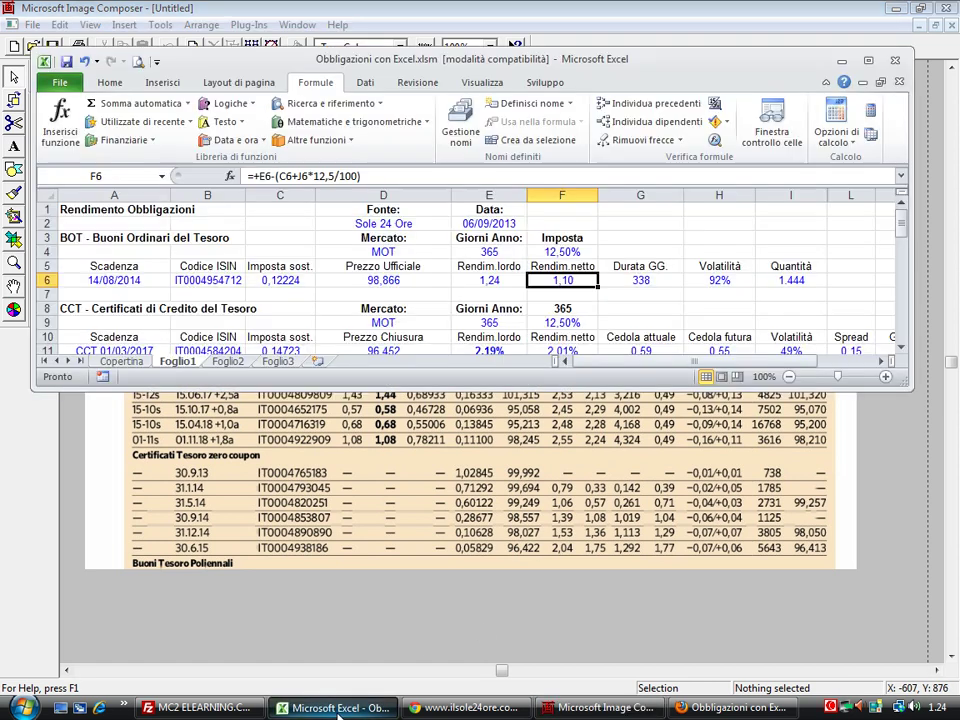
pyautogui.moveTo(890, 390); pyautogui.dragTo(913, 580)
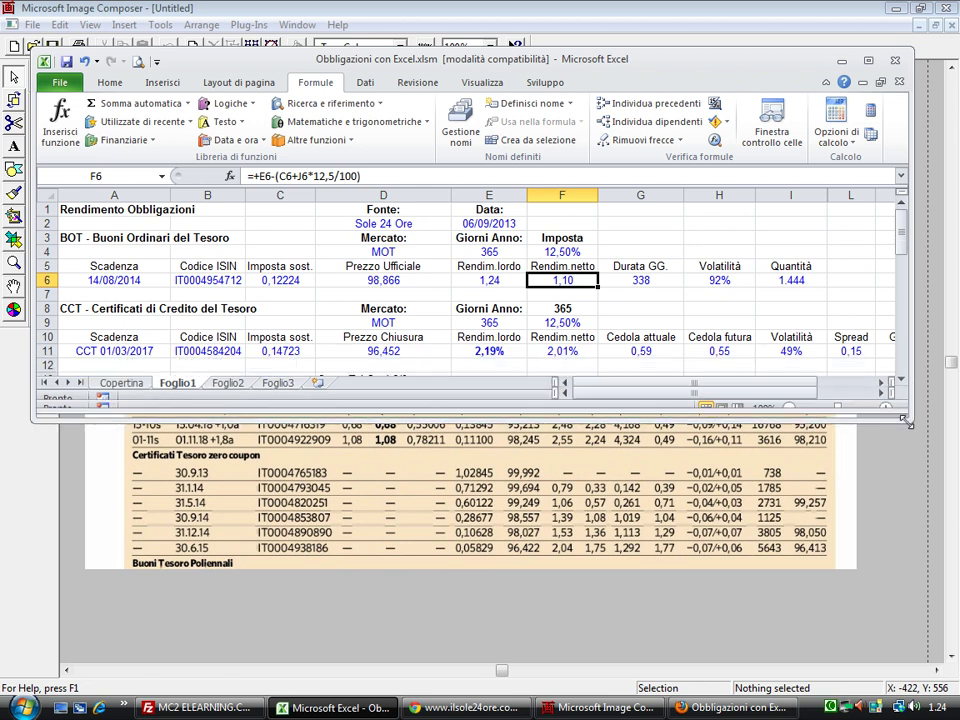
pyautogui.moveTo(904, 293); pyautogui.dragTo(904, 343)
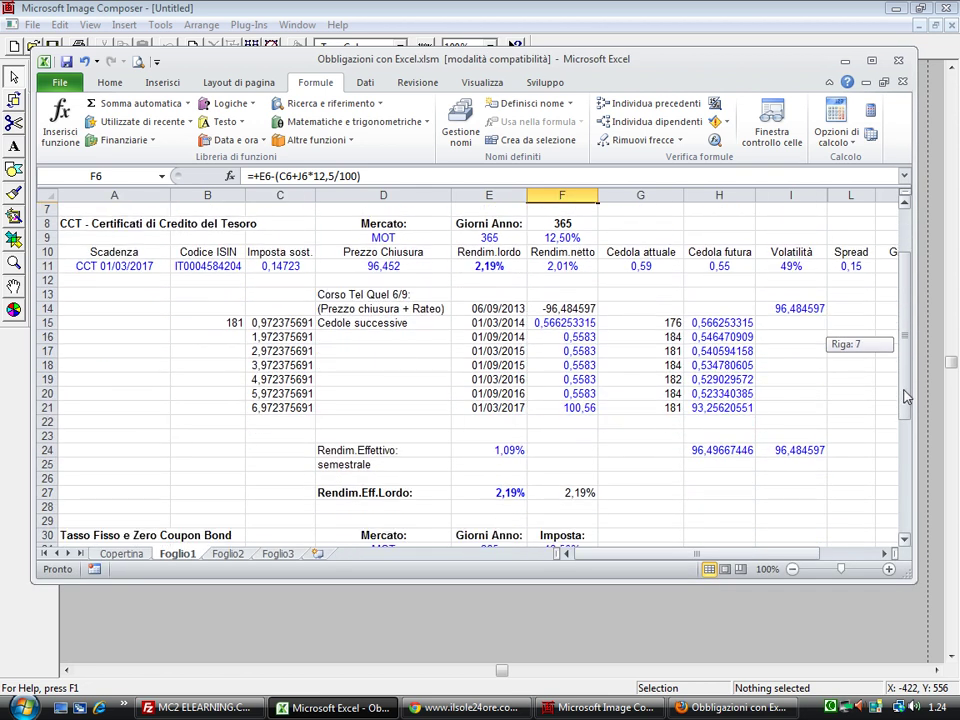
pyautogui.click(115, 210)
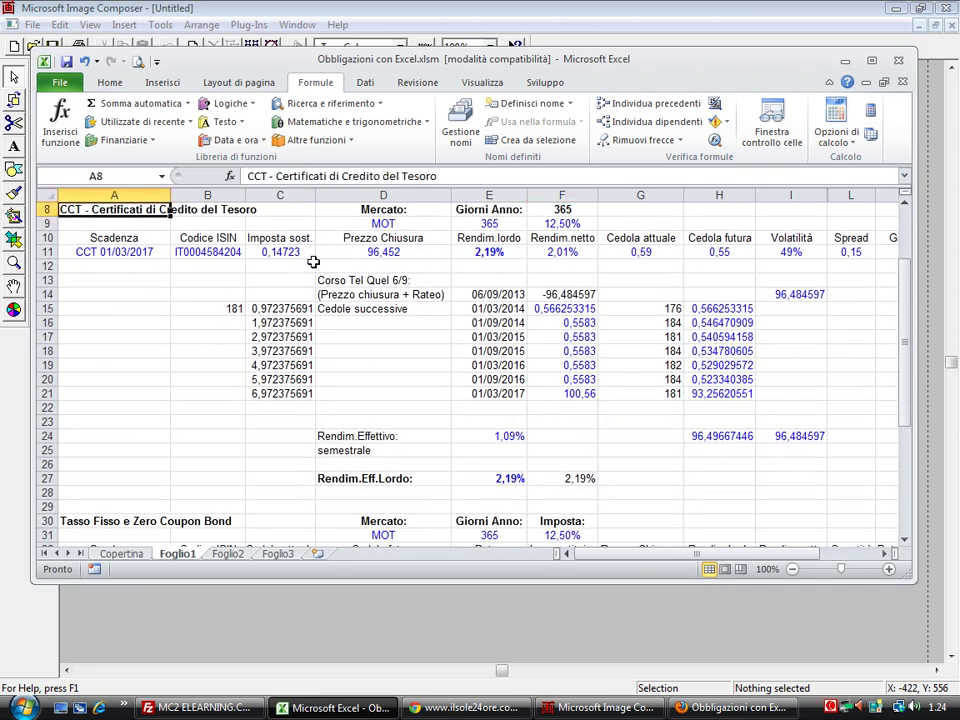
pyautogui.click(113, 252)
pyautogui.click(208, 252)
pyautogui.click(300, 251)
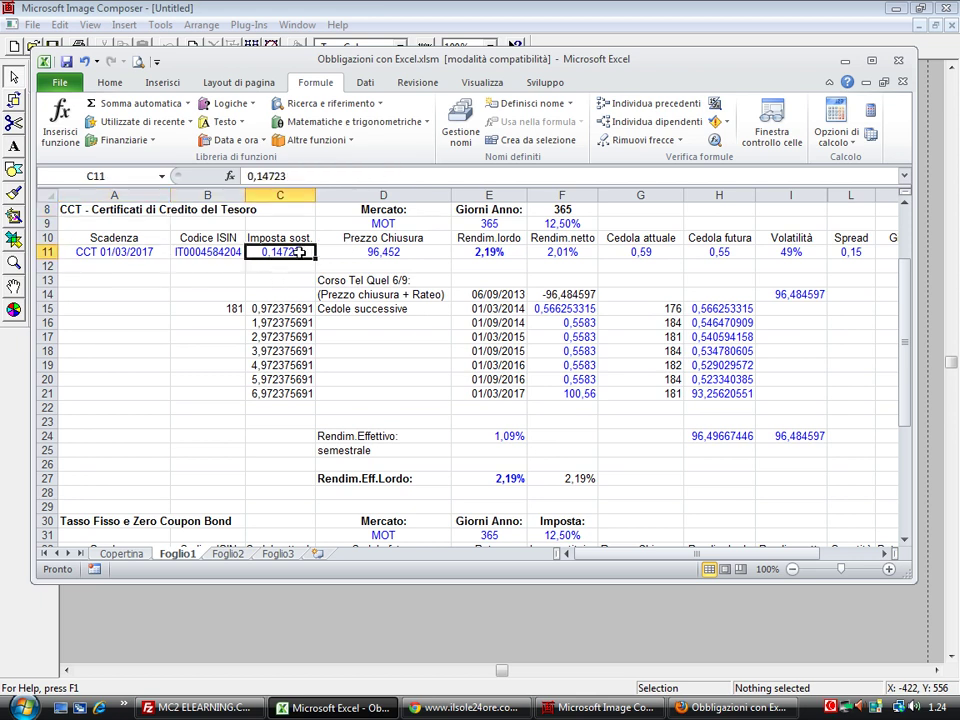
pyautogui.click(393, 253)
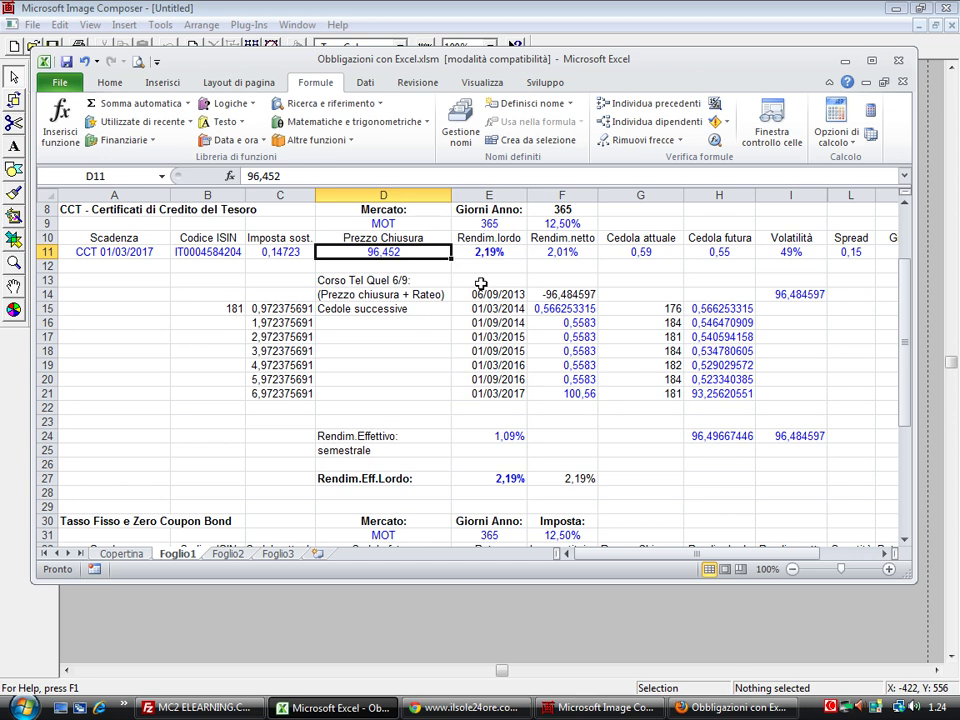
pyautogui.hotkey('alt', 'Tab')
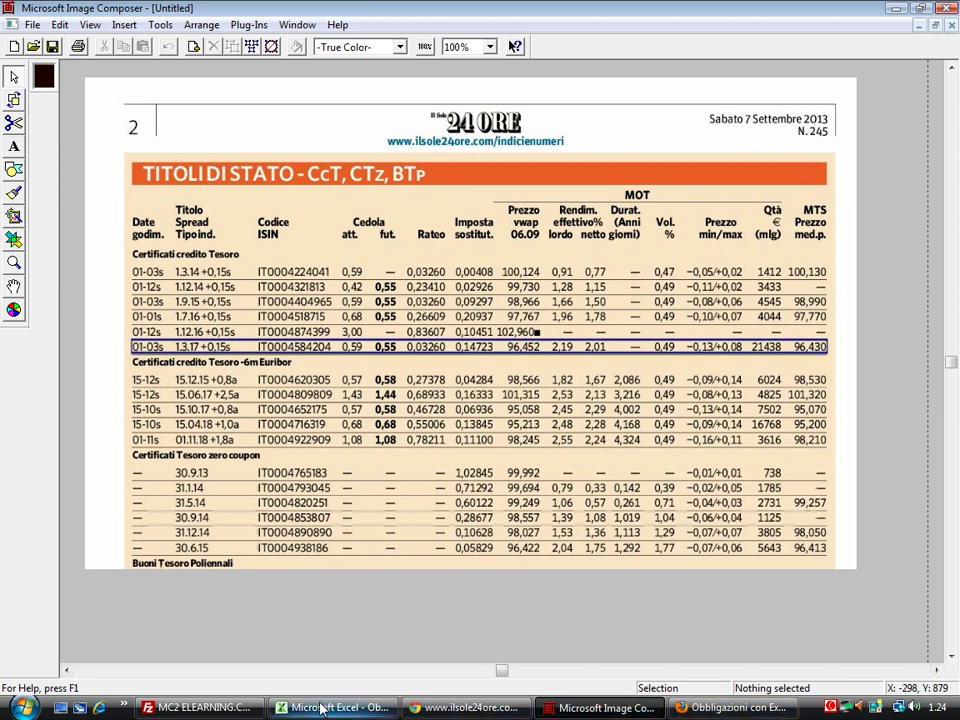
pyautogui.hotkey('alt', 'Tab')
pyautogui.click(491, 252)
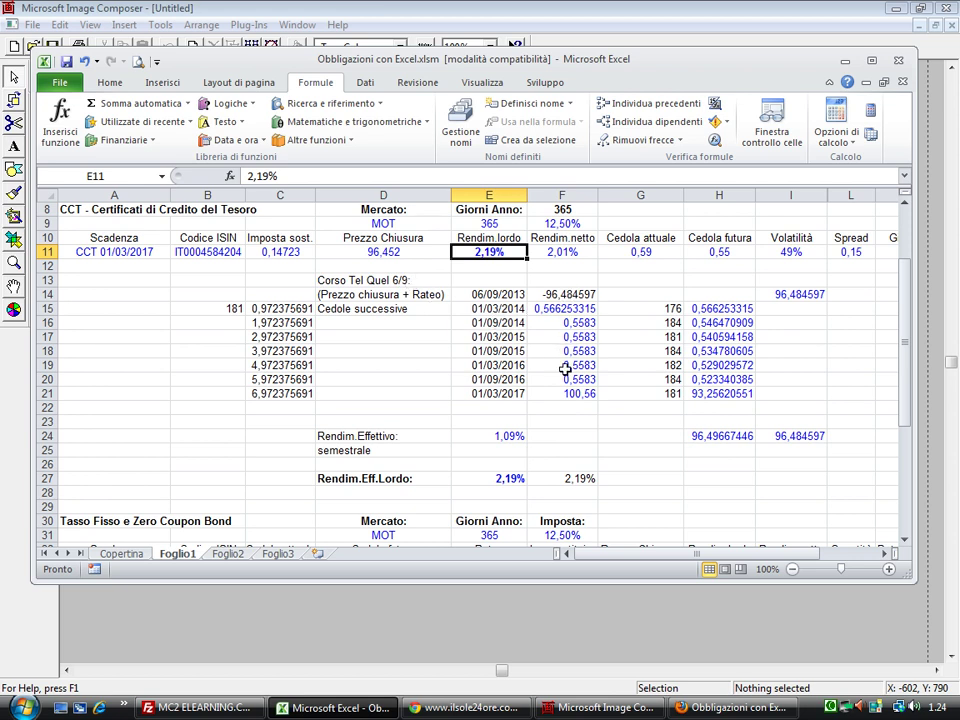
pyautogui.click(568, 296)
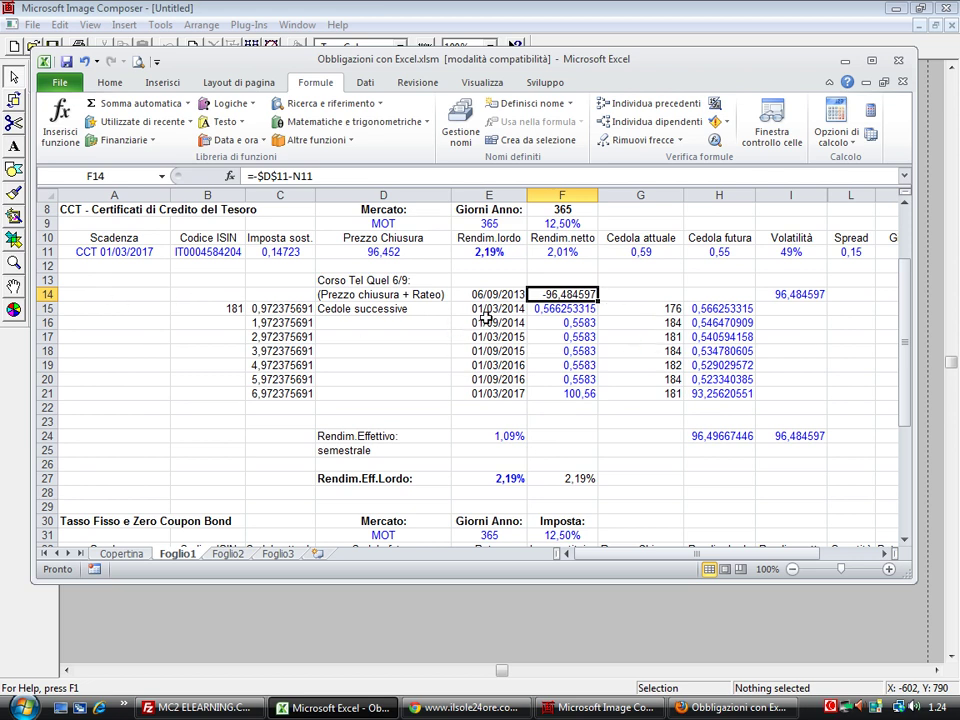
pyautogui.click(488, 311)
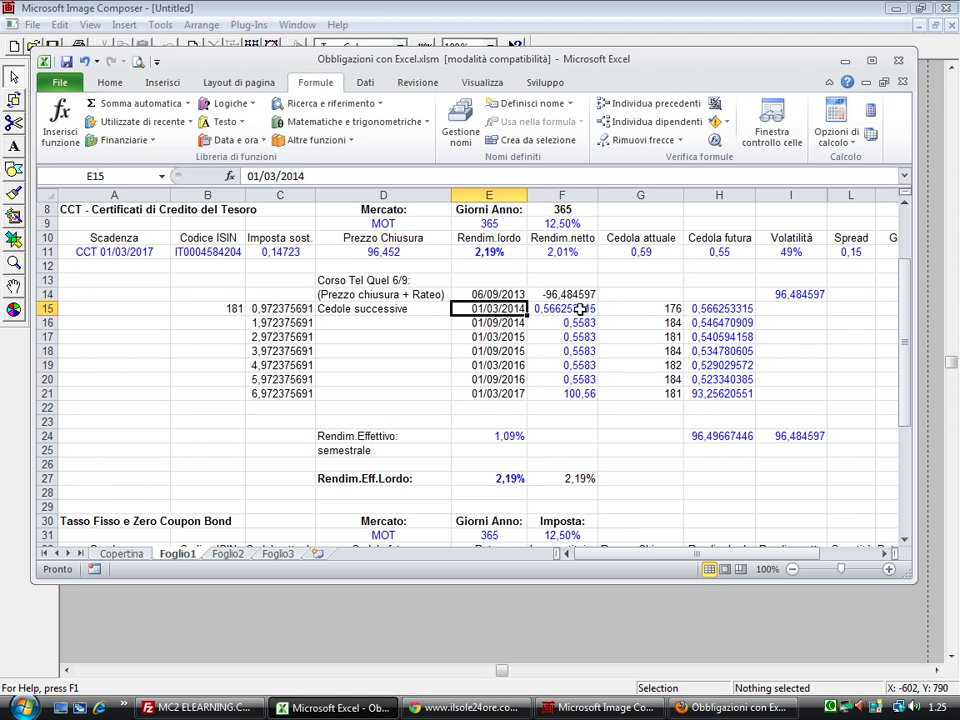
pyautogui.click(584, 310)
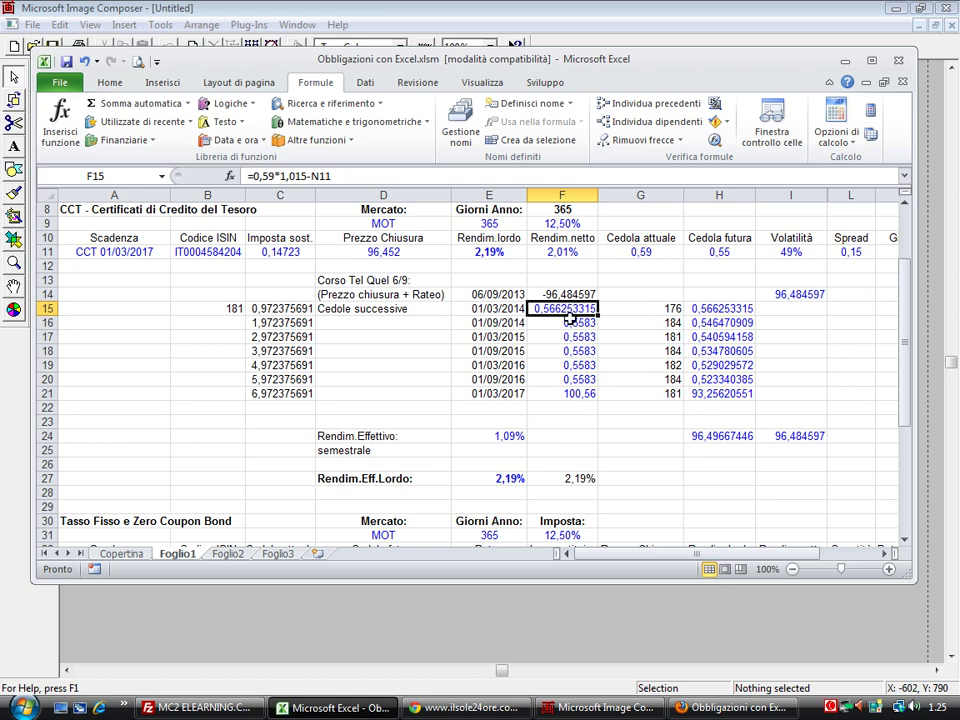
pyautogui.click(568, 393)
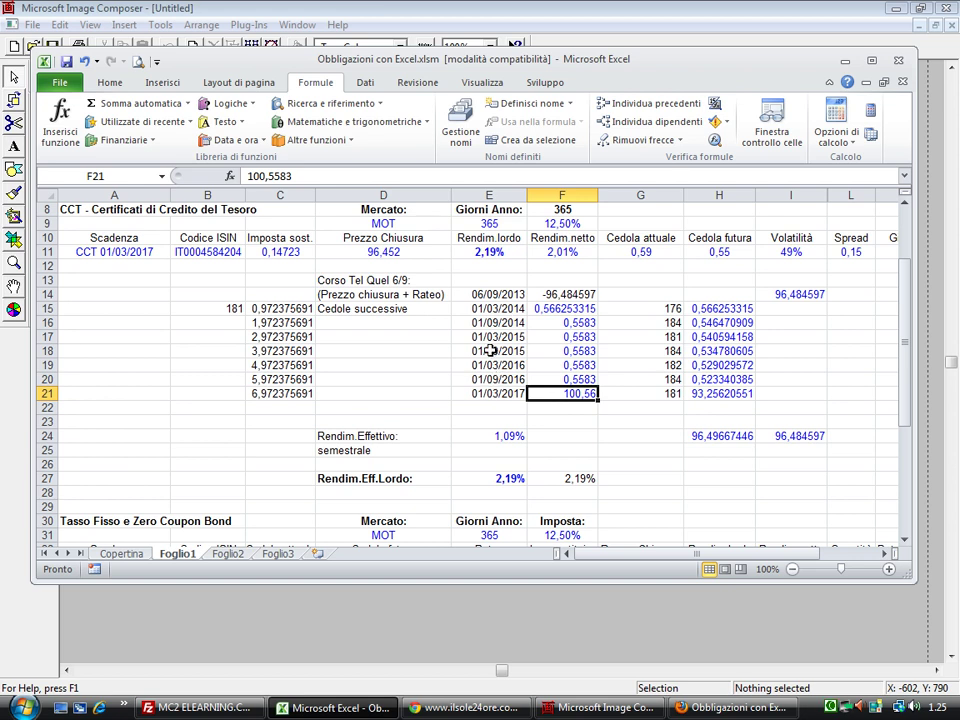
pyautogui.click(498, 310)
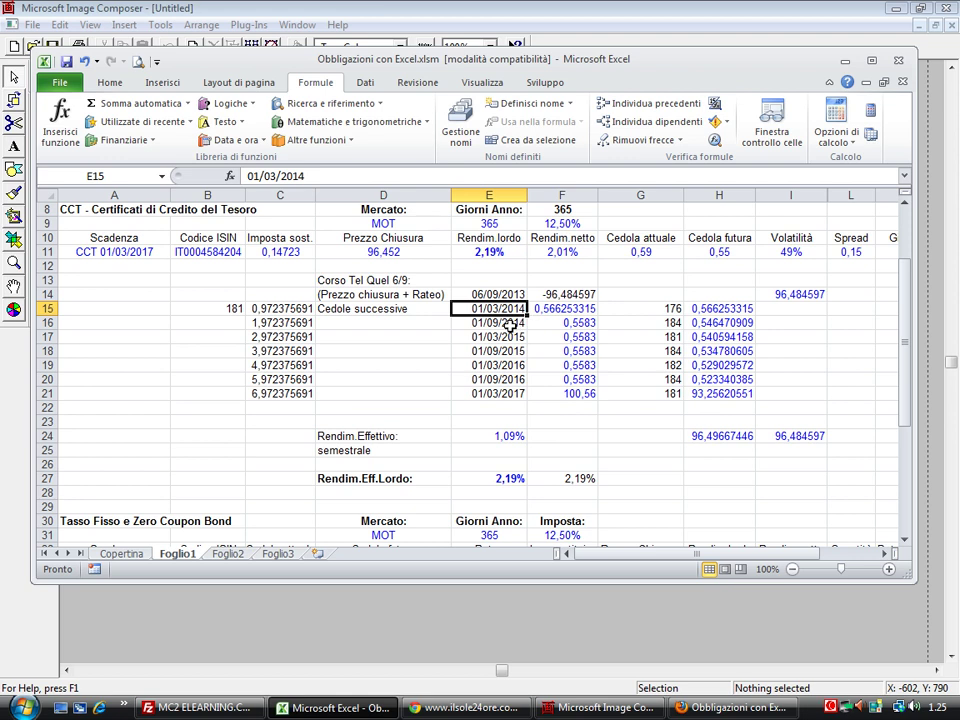
pyautogui.press('Down')
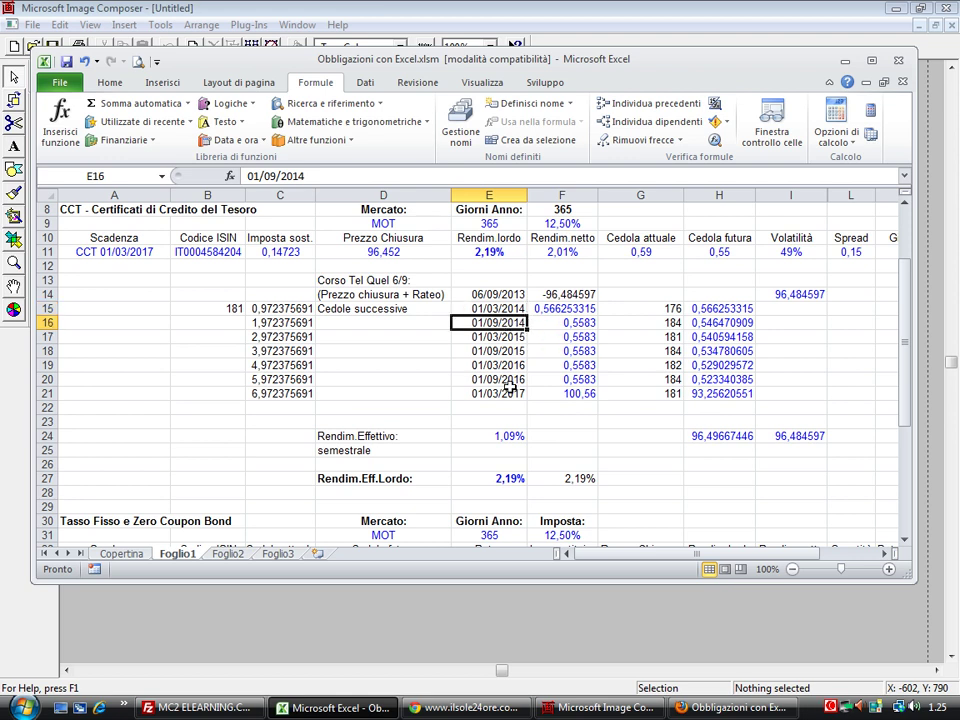
pyautogui.click(508, 396)
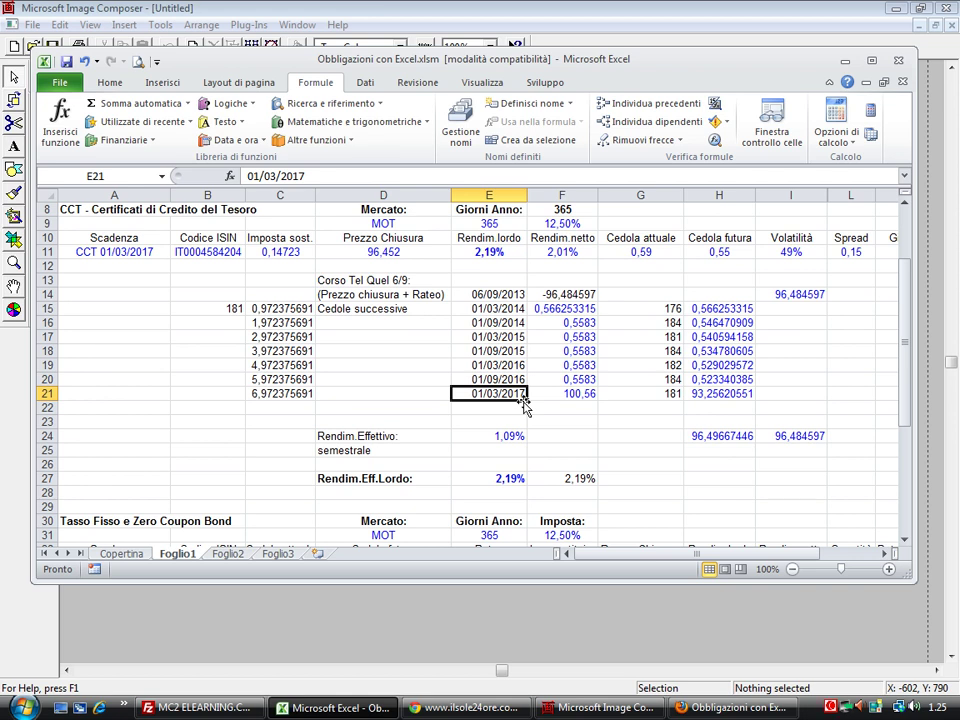
pyautogui.click(577, 391)
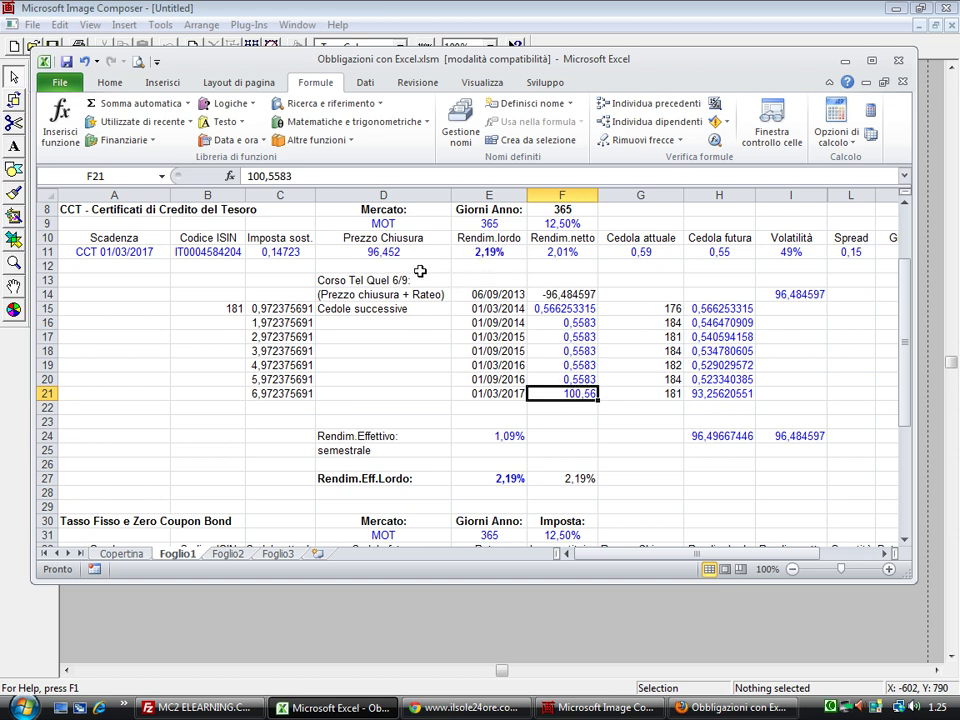
pyautogui.click(650, 252)
pyautogui.click(719, 255)
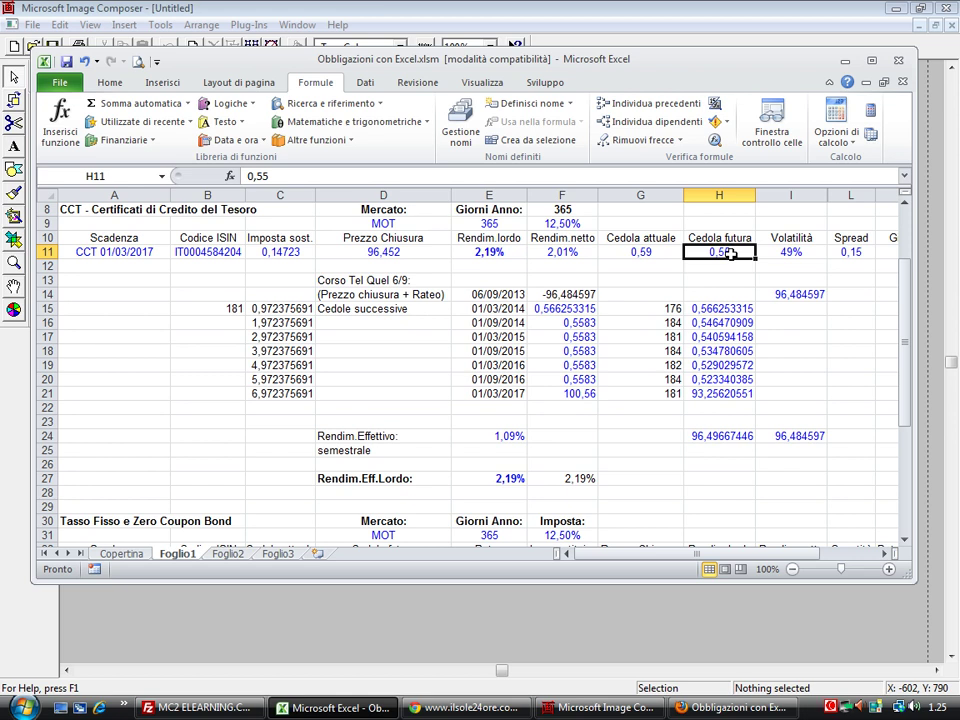
pyautogui.click(587, 323)
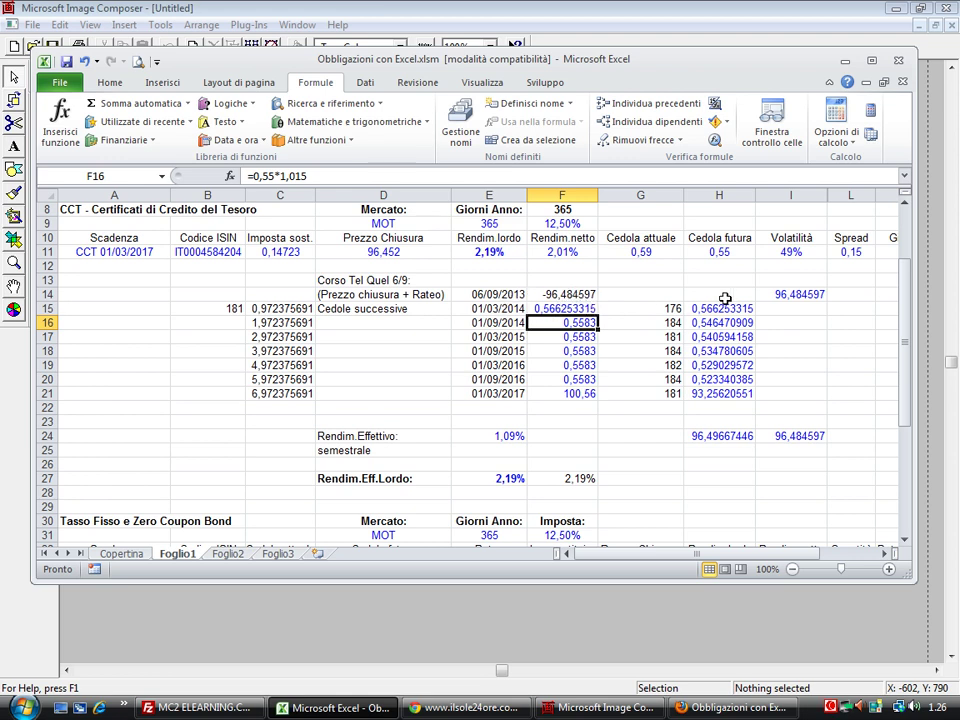
pyautogui.click(347, 284)
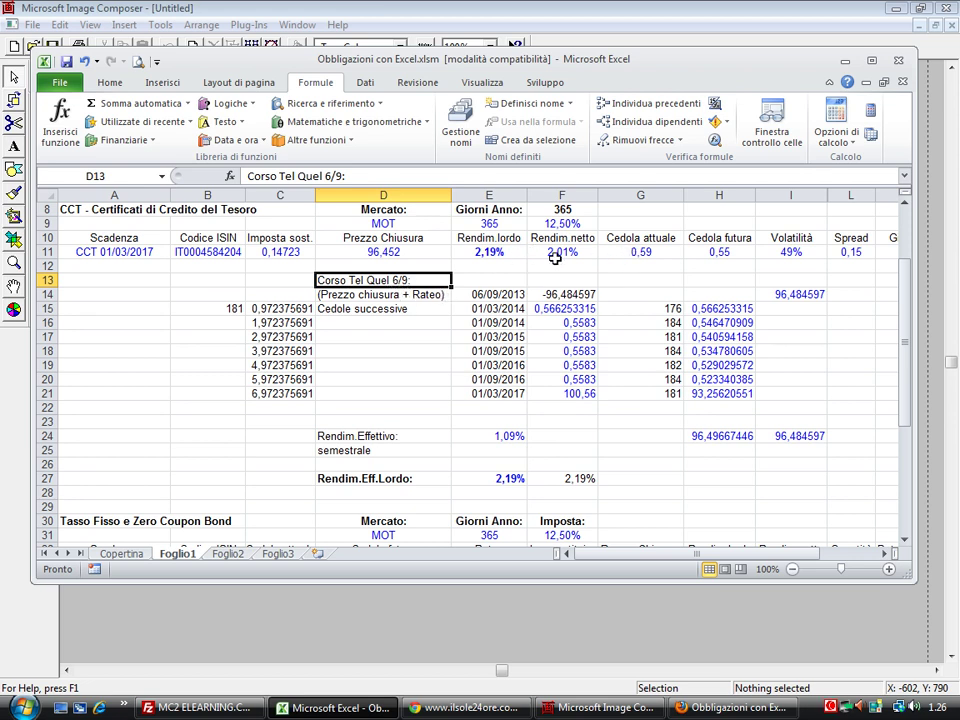
pyautogui.click(410, 252)
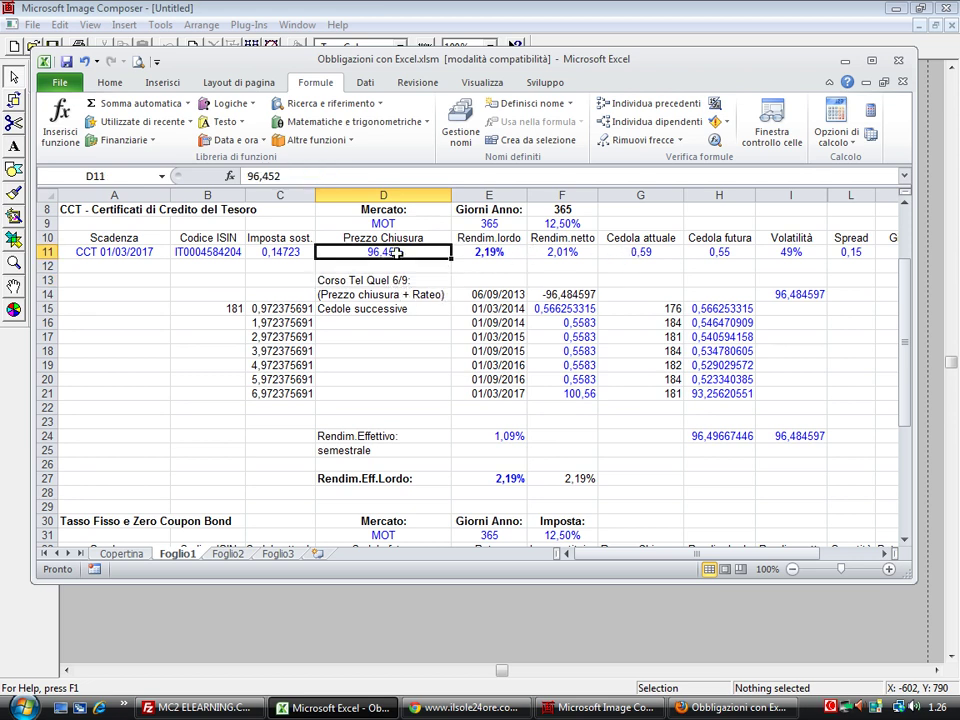
# Open I14's =$D$11+N11 formula and widen the workbook window to reveal the Rateo column.
pyautogui.doubleClick(782, 294)
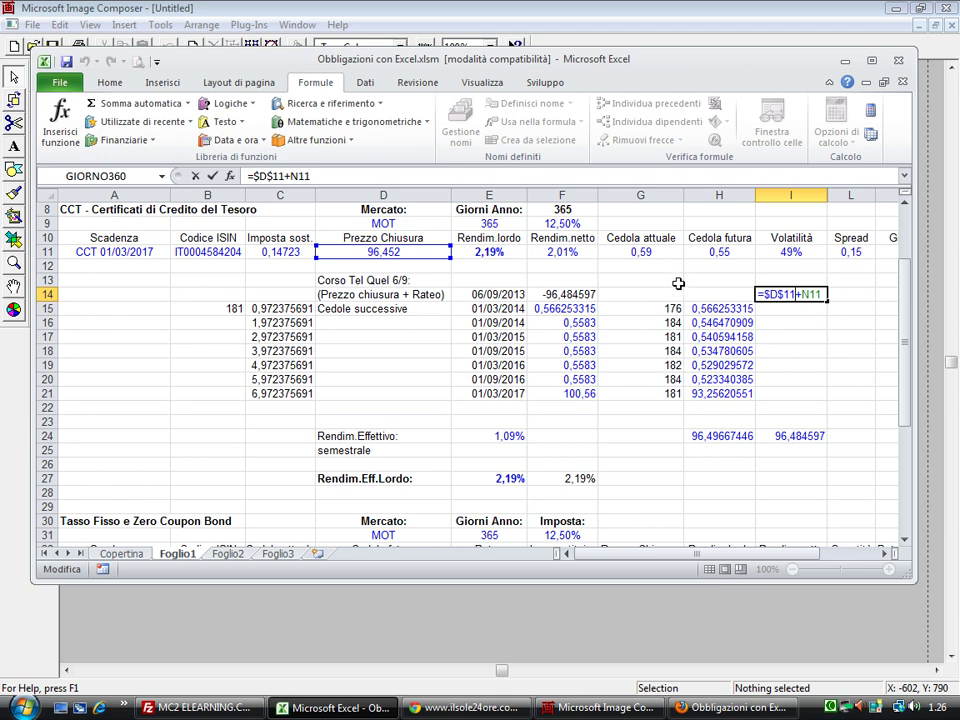
pyautogui.moveTo(914, 580); pyautogui.dragTo(953, 551)
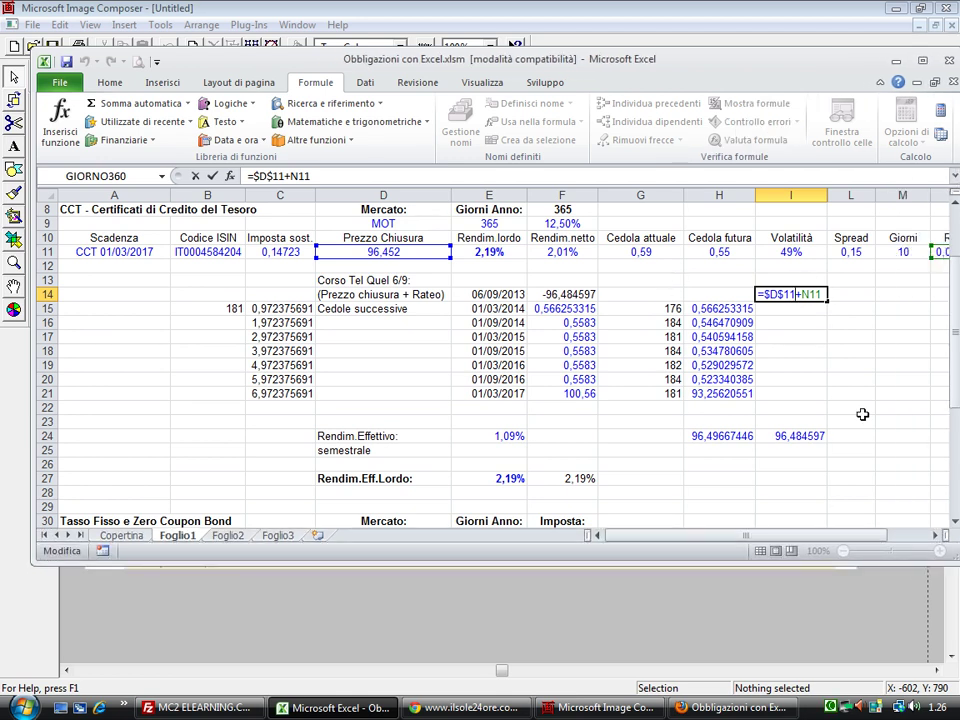
pyautogui.moveTo(447, 52); pyautogui.dragTo(369, 52)
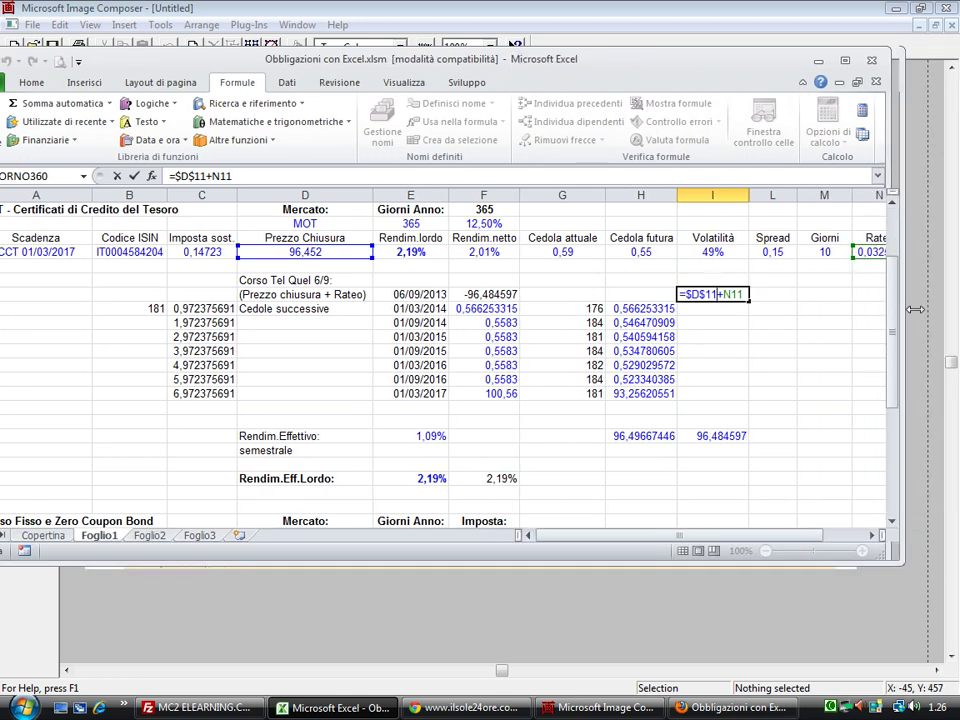
pyautogui.moveTo(895, 320); pyautogui.dragTo(932, 290)
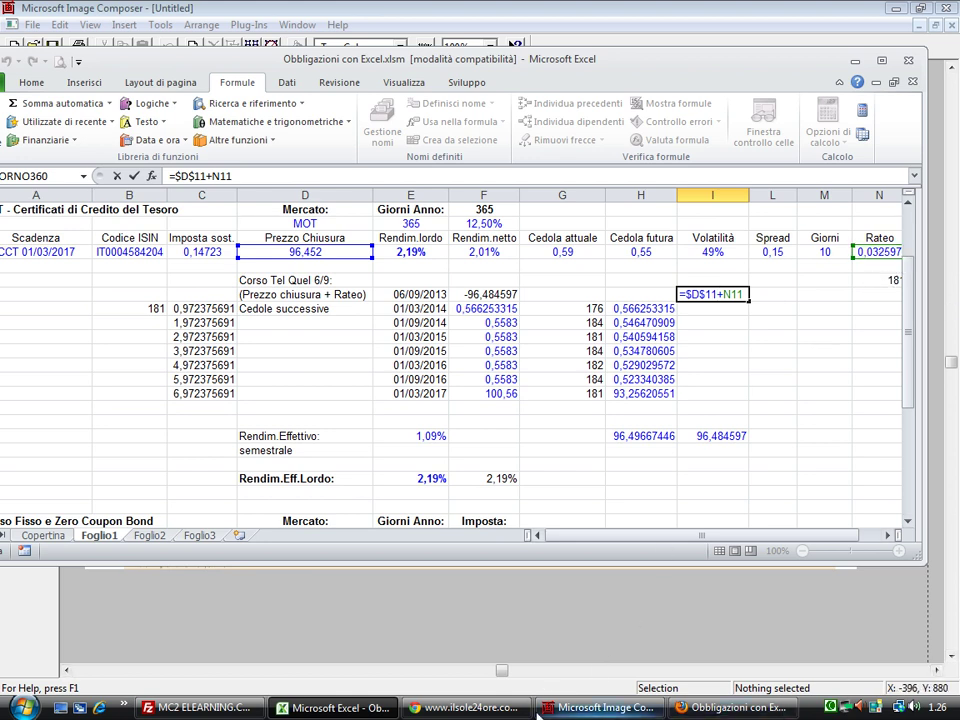
# Check the scanned newspaper bond table, then return to the workbook scrolled right.
pyautogui.click(605, 707)
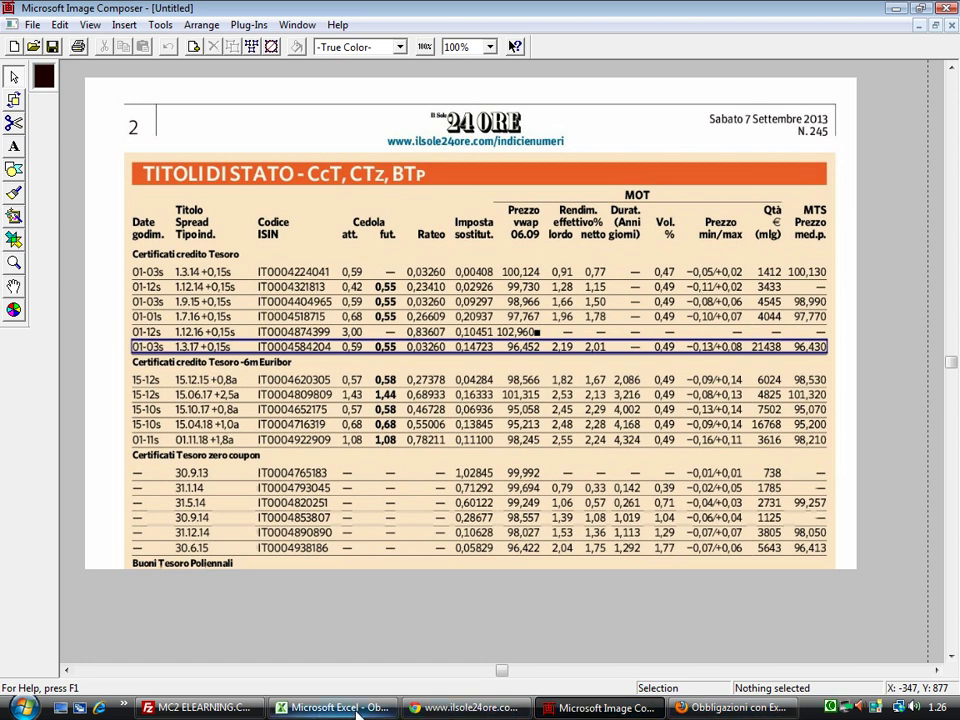
pyautogui.click(685, 707)
pyautogui.hscroll(1, 765, 515)
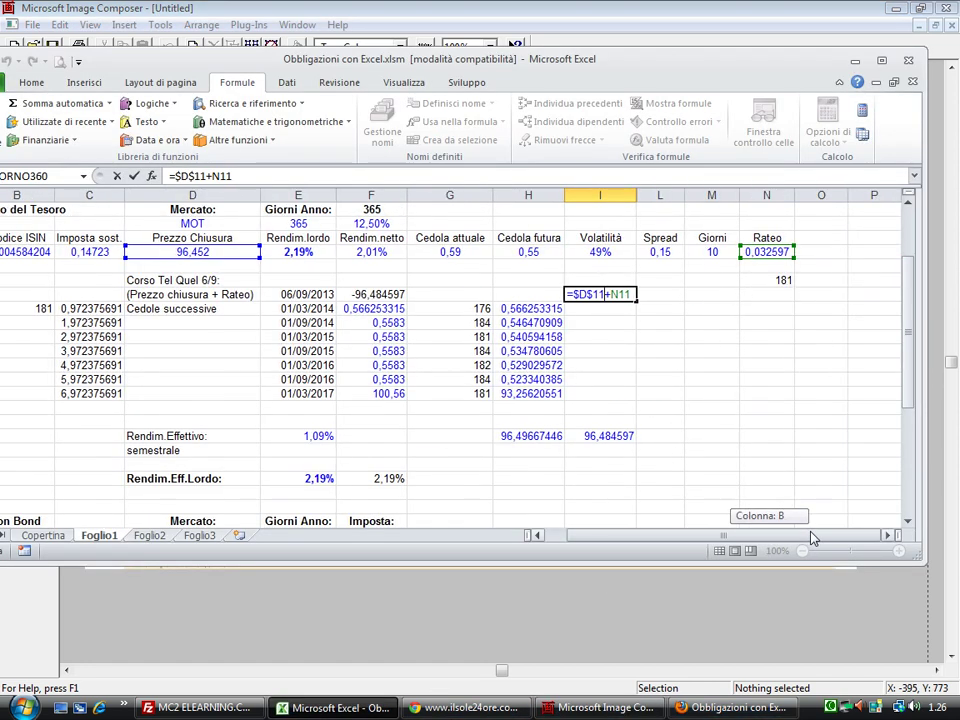
# Commit I14's tel quel price 96,484597 and review M11's Giorni365 day count of 10.
pyautogui.press('Return')
pyautogui.doubleClick(711, 253)
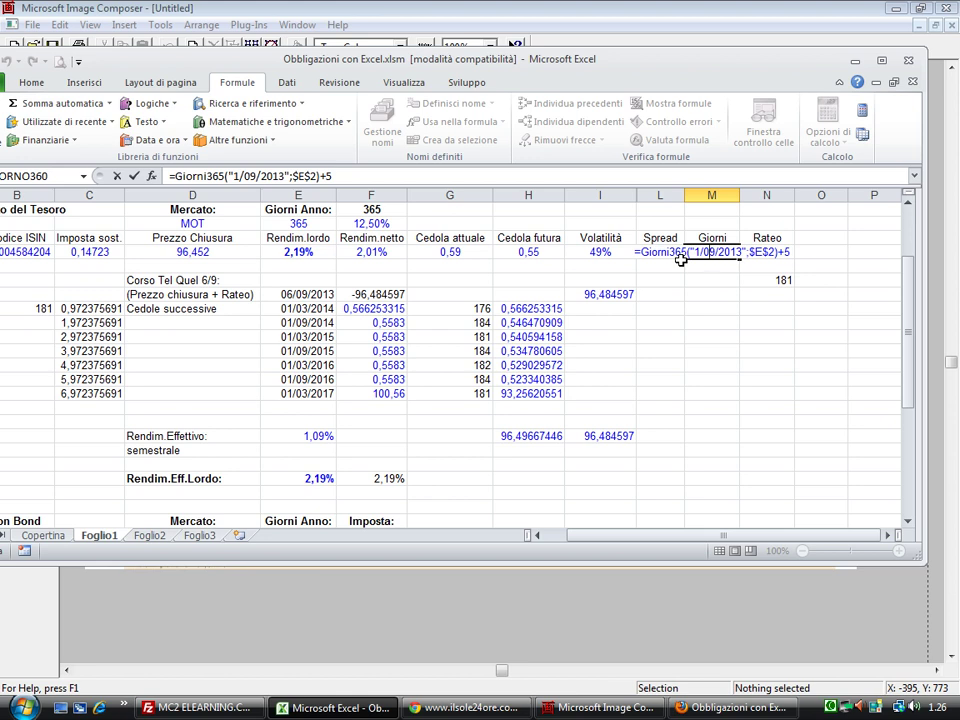
pyautogui.click(805, 252)
# Edit N11's rateo to =+G11/(Giorni365("1/09/2013";"1/03/2014"))*M11, giving 0,032597.
pyautogui.click(712, 256)
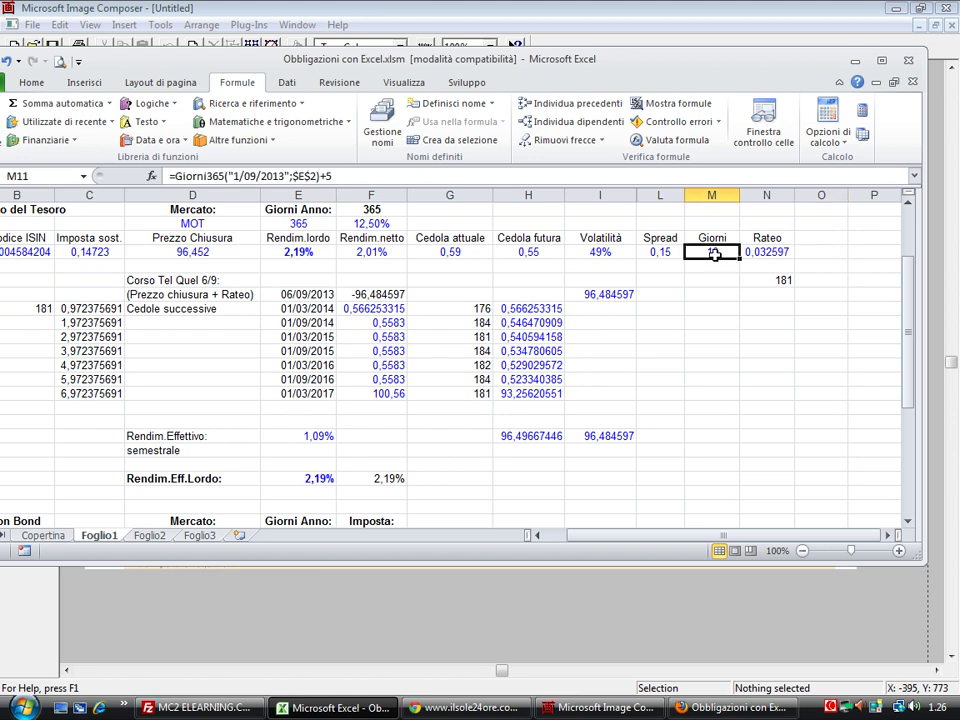
pyautogui.click(766, 252)
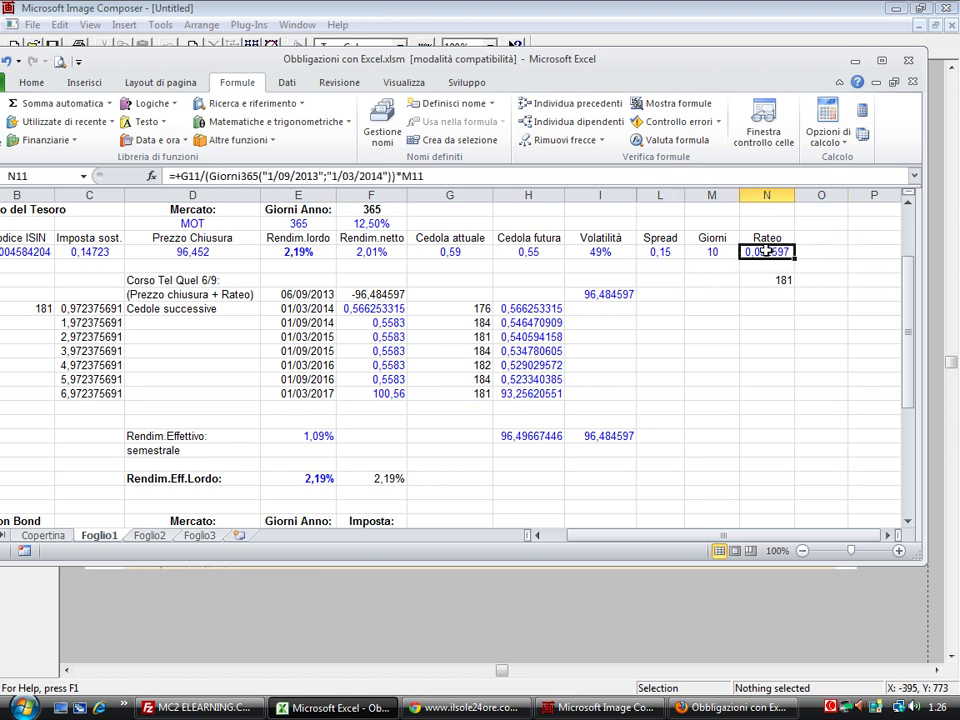
pyautogui.click(458, 256)
pyautogui.doubleClick(784, 254)
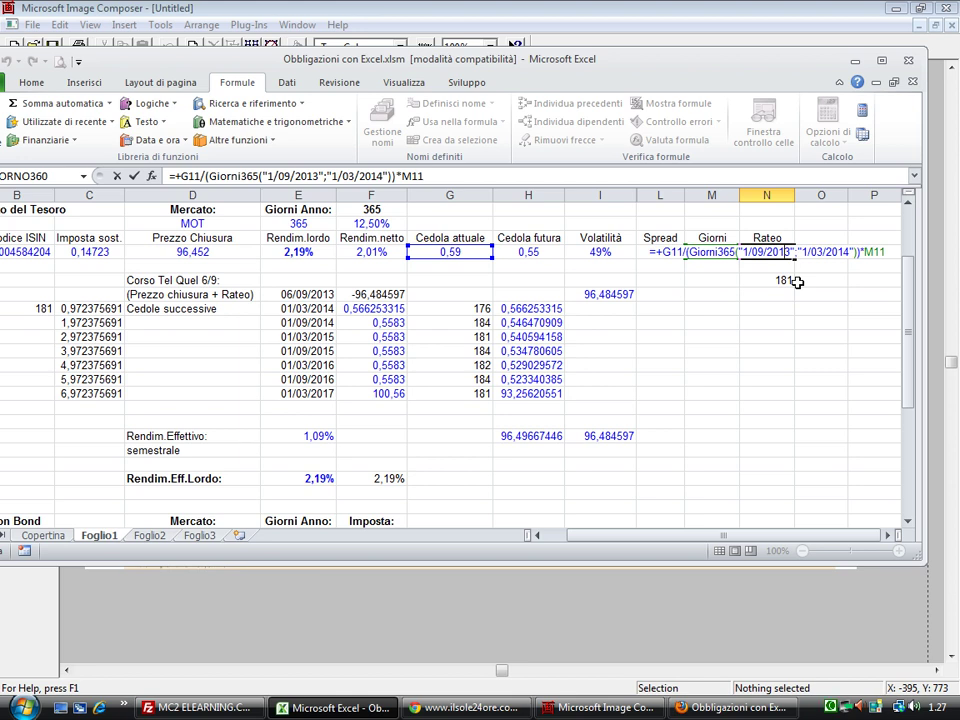
pyautogui.hotkey('ctrl', 'Return')
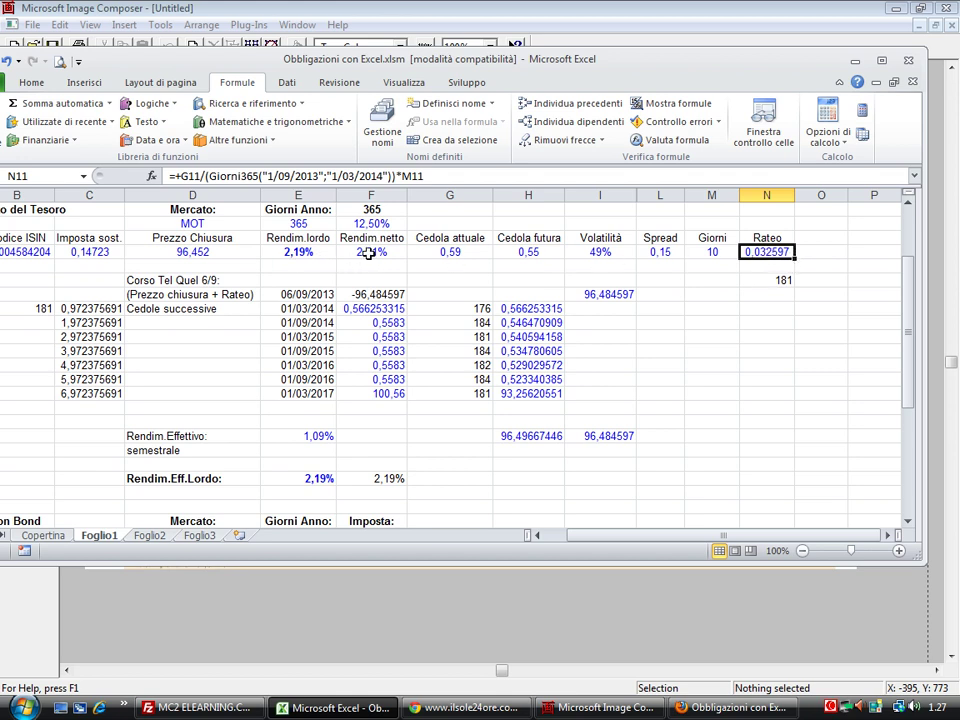
pyautogui.click(192, 252)
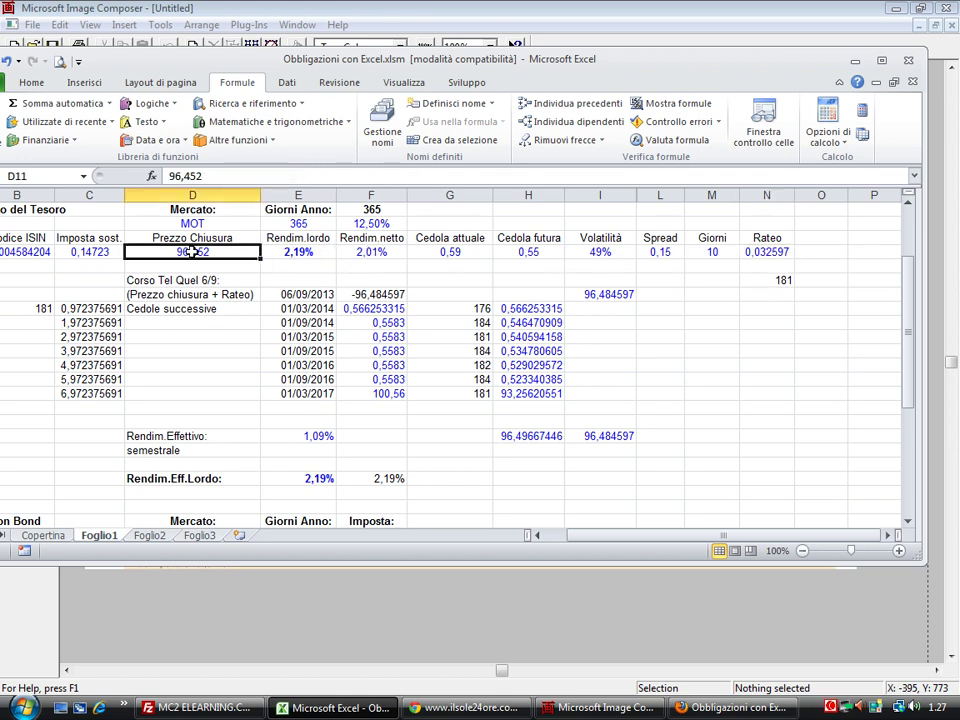
pyautogui.click(375, 295)
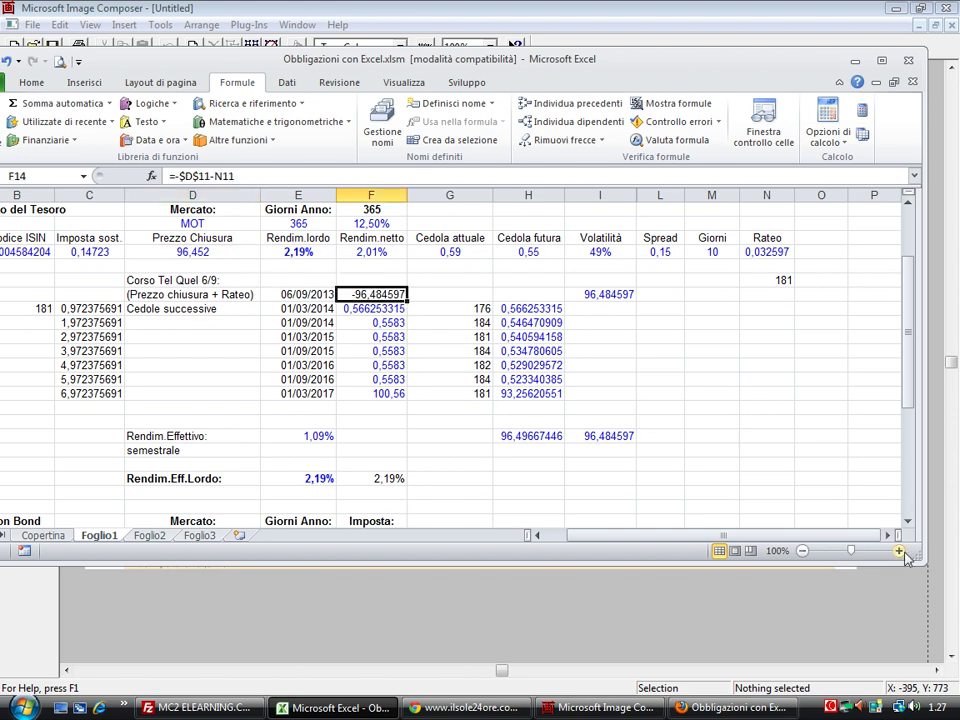
pyautogui.moveTo(898, 525); pyautogui.dragTo(828, 530)
pyautogui.moveTo(566, 65); pyautogui.dragTo(657, 73)
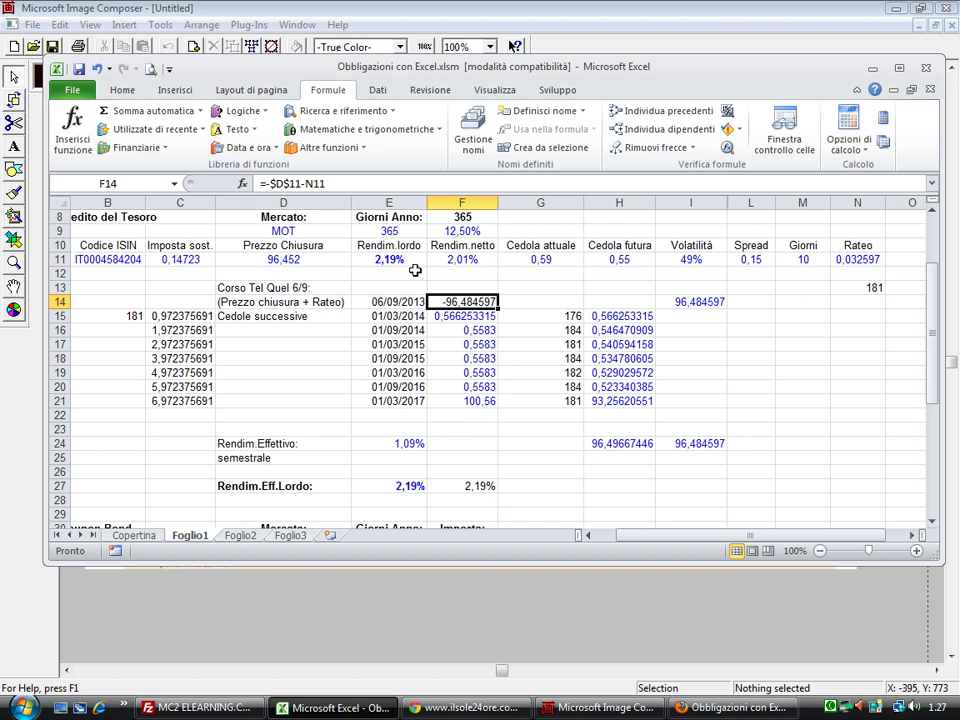
pyautogui.click(280, 260)
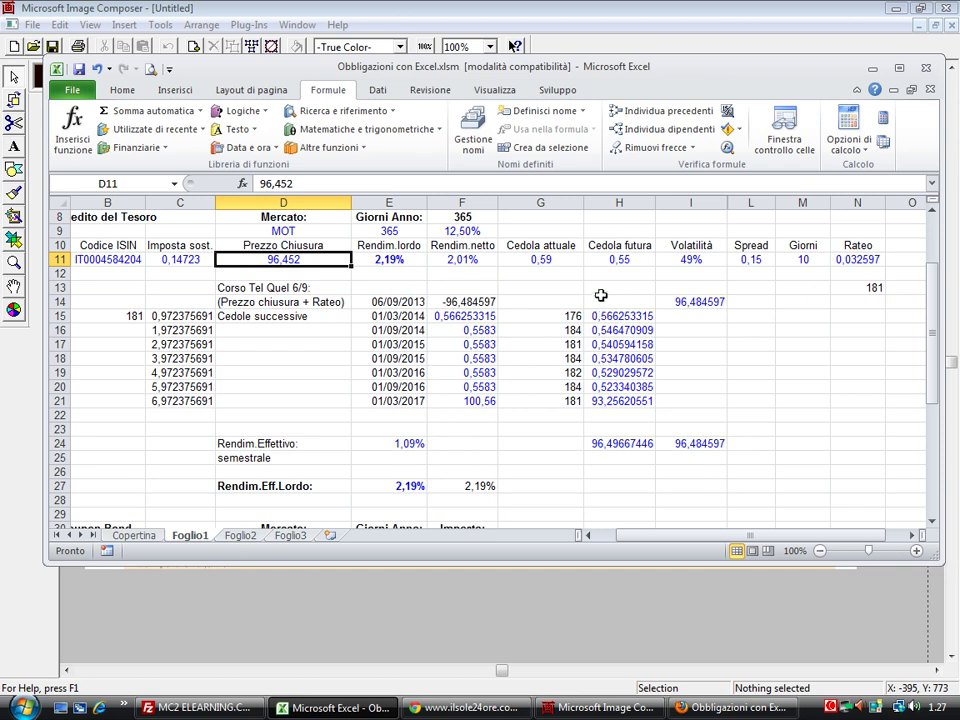
pyautogui.click(857, 287)
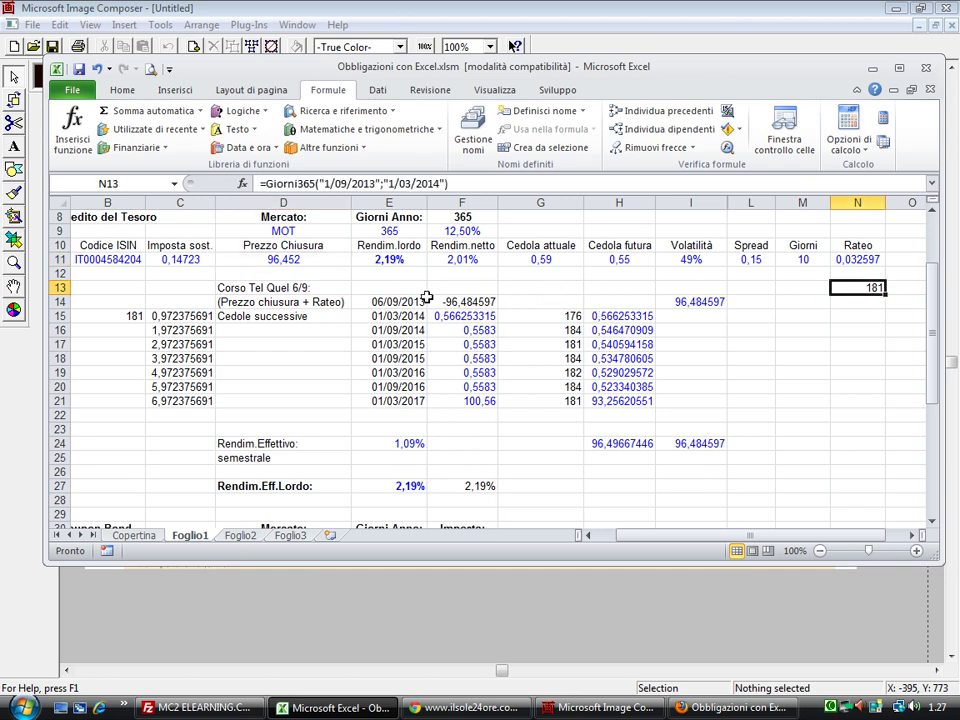
pyautogui.click(488, 303)
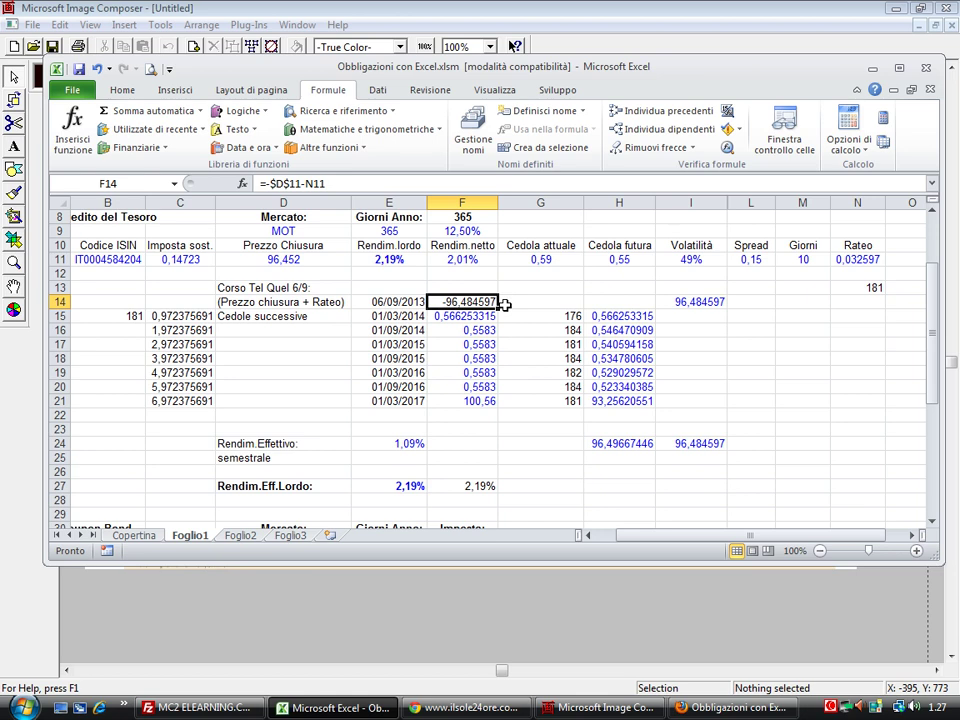
pyautogui.press('Left')
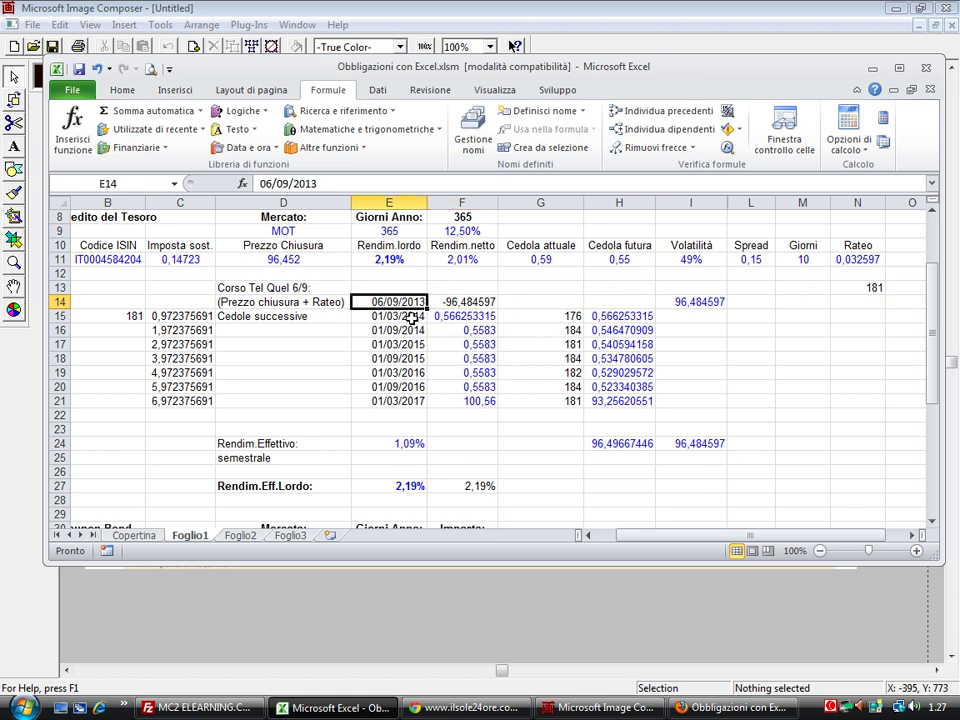
pyautogui.click(406, 314)
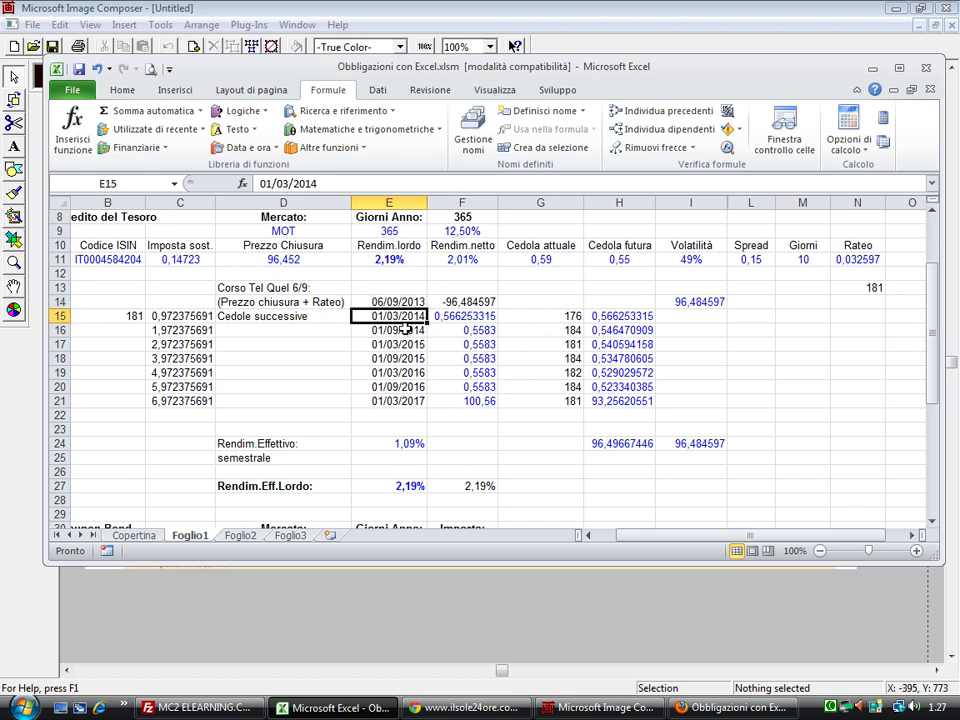
pyautogui.click(612, 316)
pyautogui.click(465, 317)
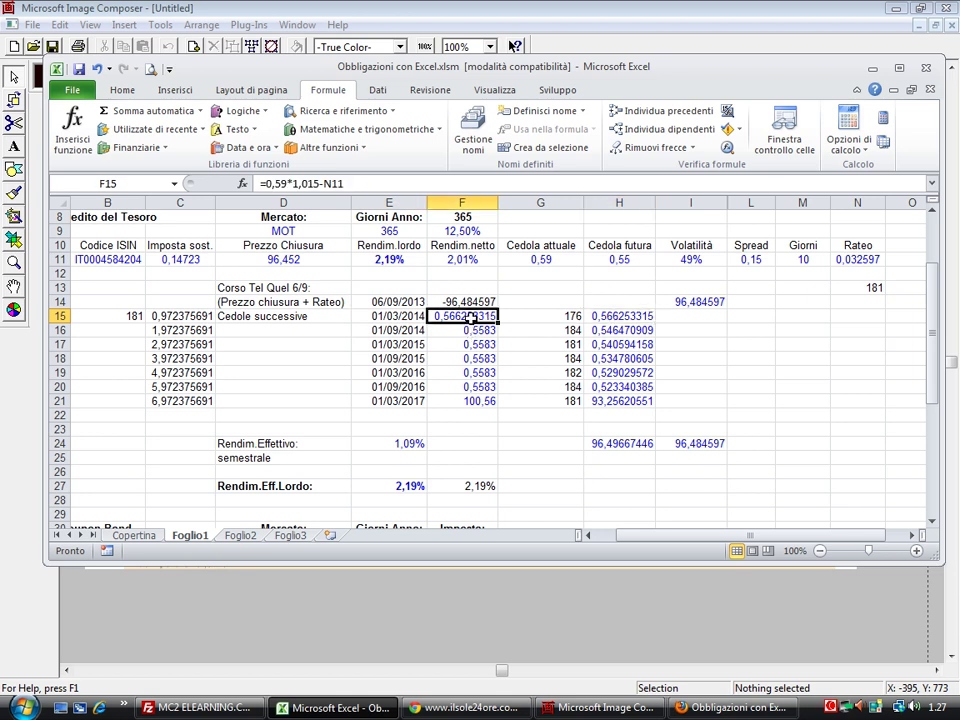
pyautogui.click(479, 332)
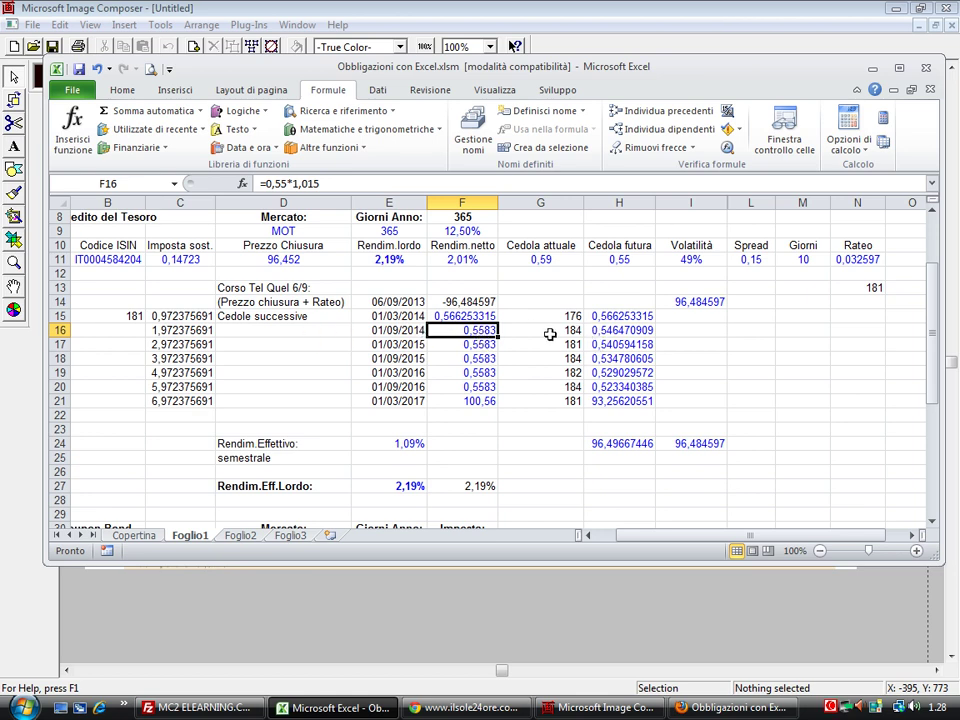
pyautogui.doubleClick(630, 316)
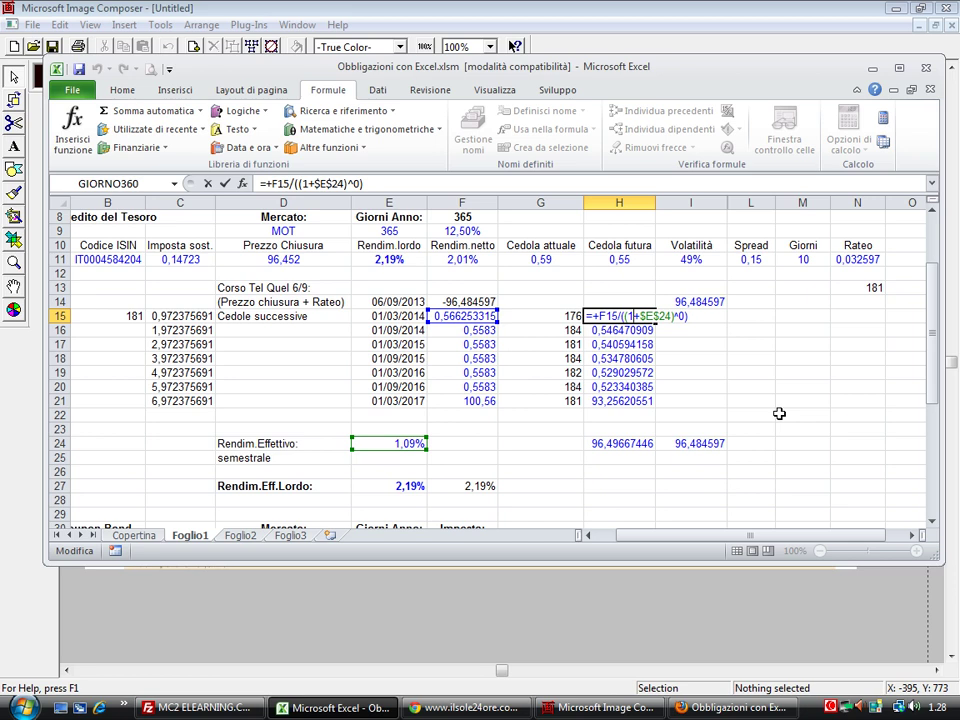
pyautogui.press('Escape')
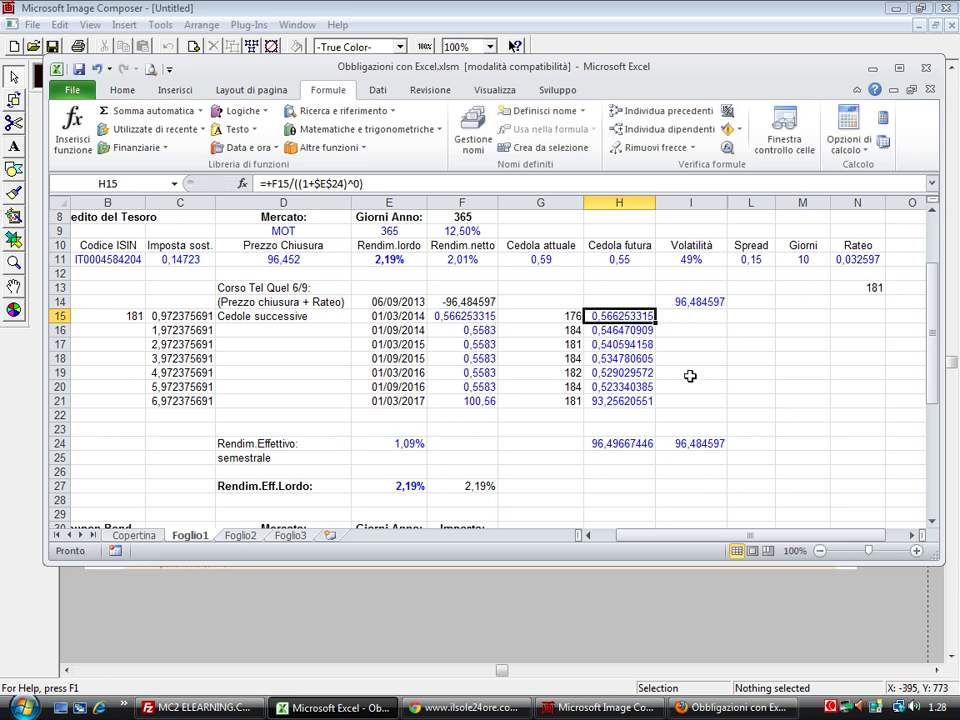
pyautogui.doubleClick(594, 331)
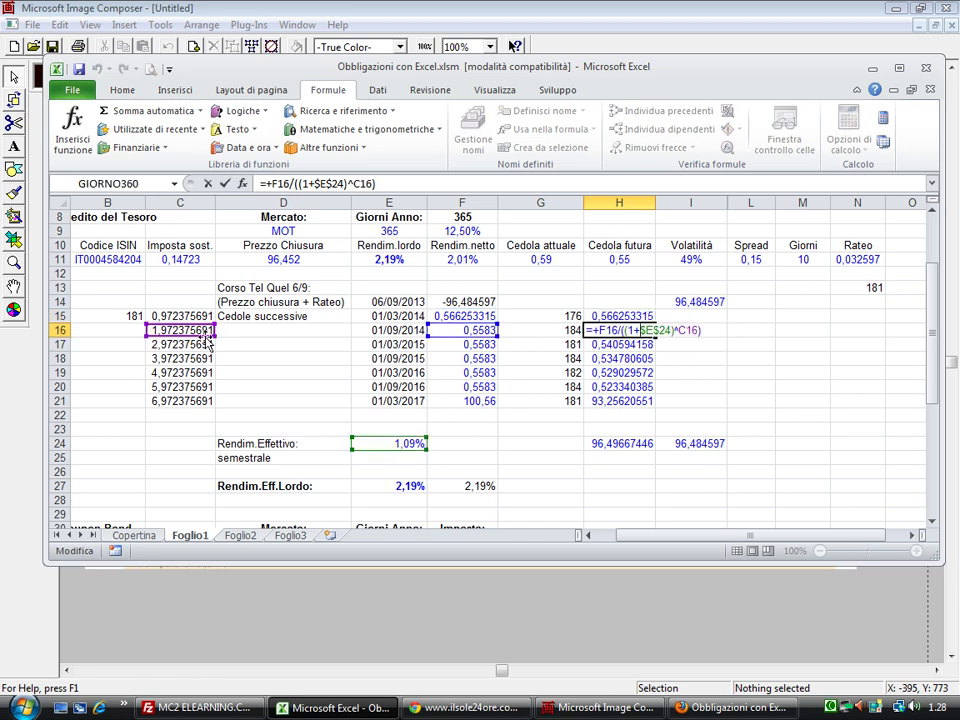
pyautogui.press('Escape')
pyautogui.doubleClick(600, 344)
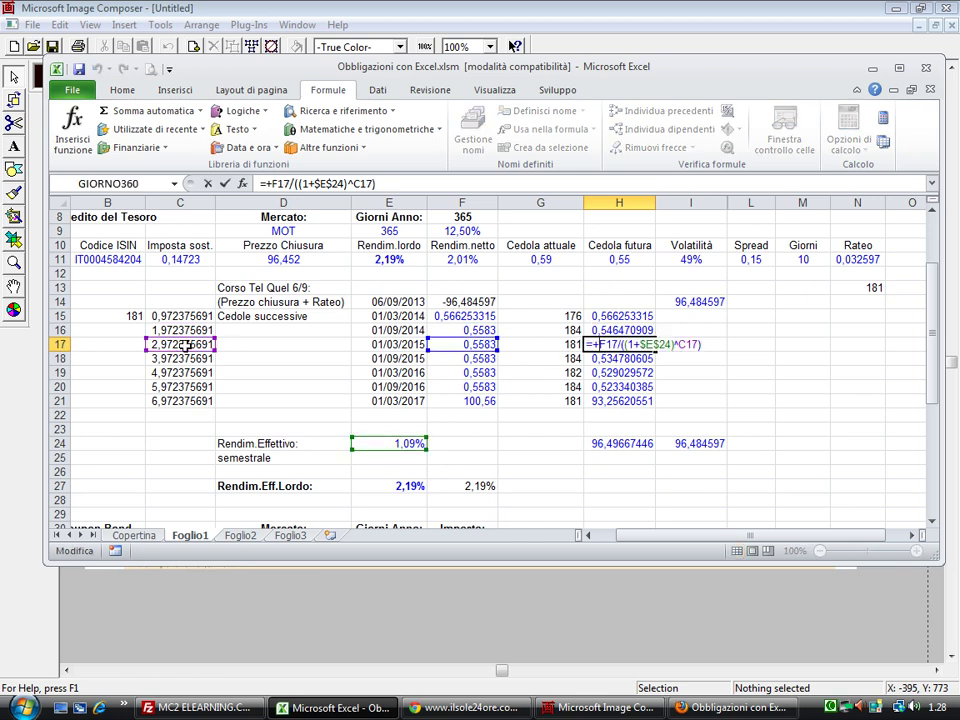
pyautogui.press('Escape')
pyautogui.doubleClick(600, 401)
pyautogui.press('Escape')
# Confirm =TIR.X(F14:F21;E14:E21) in F27 and check its 2,19% against E27's gross yield.
pyautogui.click(488, 486)
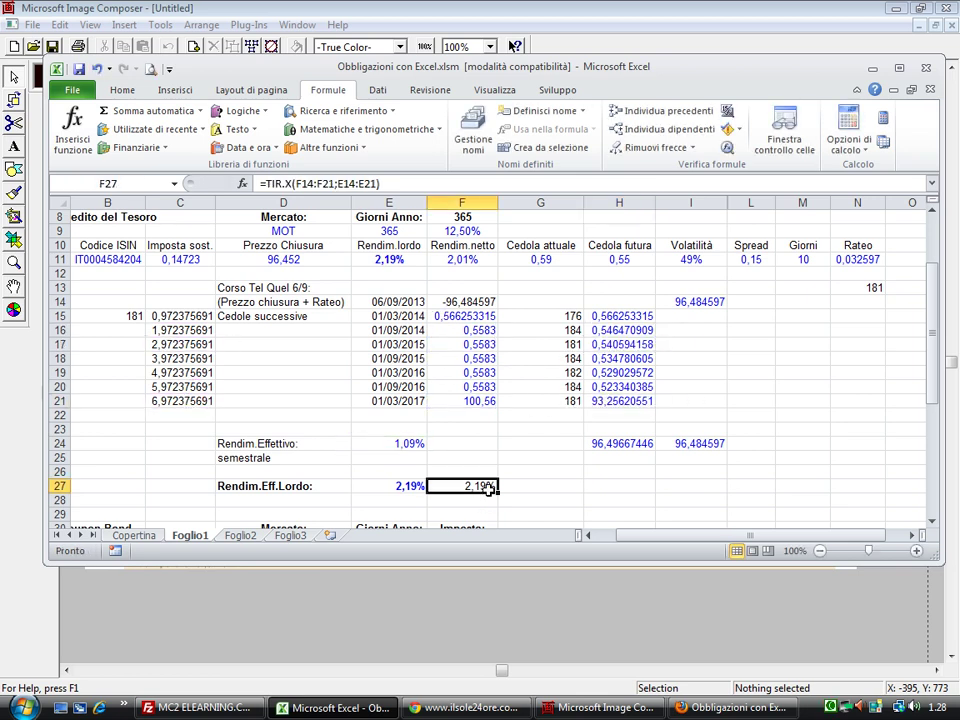
pyautogui.doubleClick(488, 486)
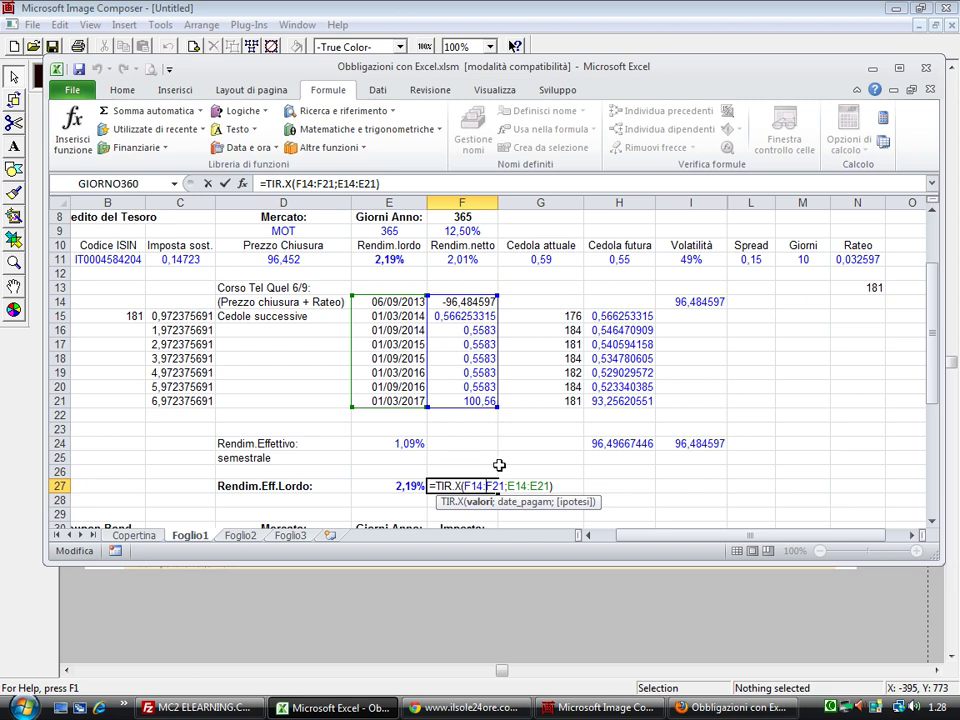
pyautogui.press('Return')
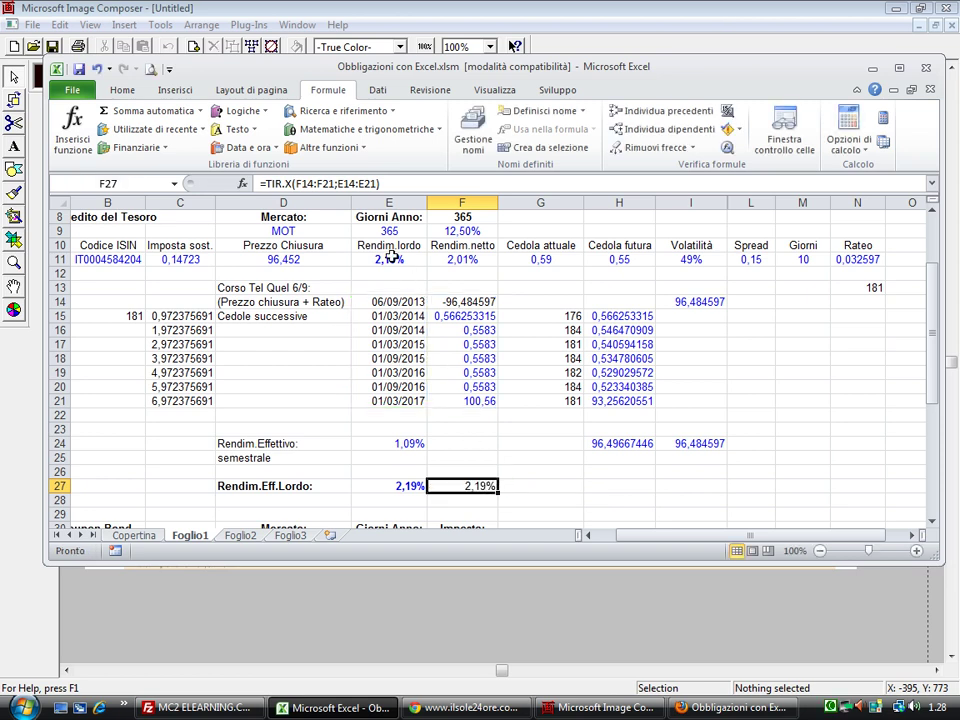
pyautogui.click(406, 484)
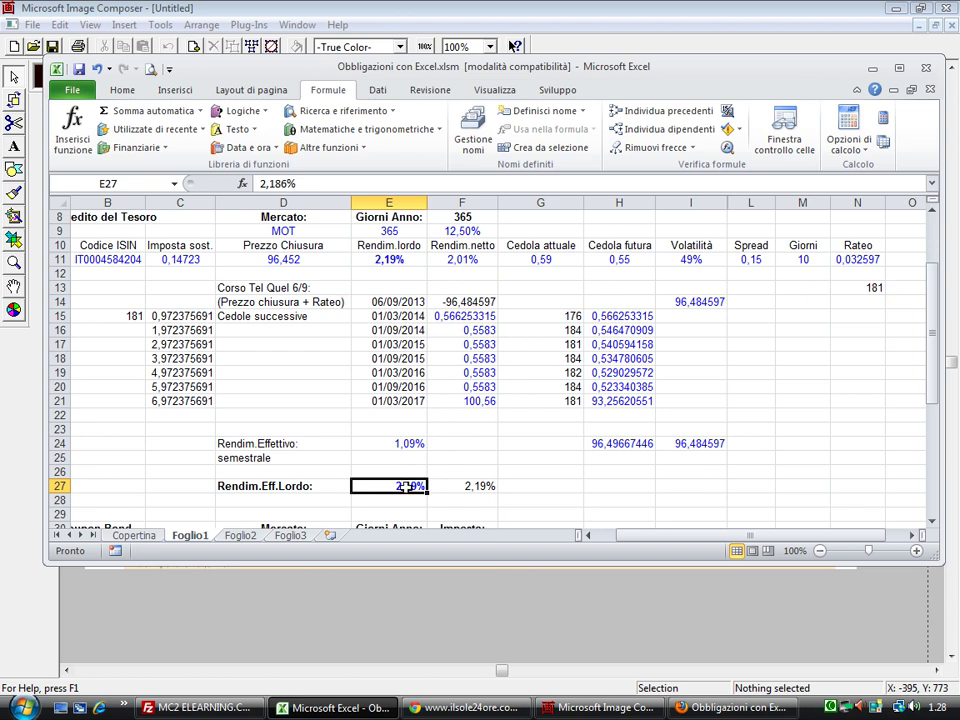
pyautogui.click(491, 486)
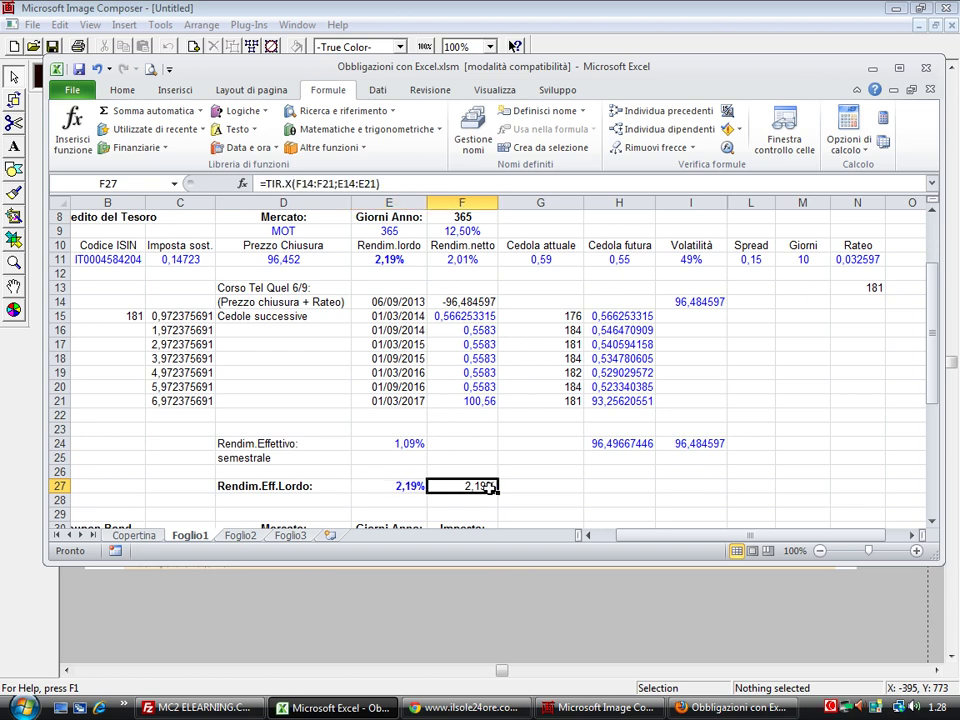
# Review the E27 yield and the H15, H16, H20 discounting formulas, then show the newspaper bond table.
pyautogui.click(417, 488)
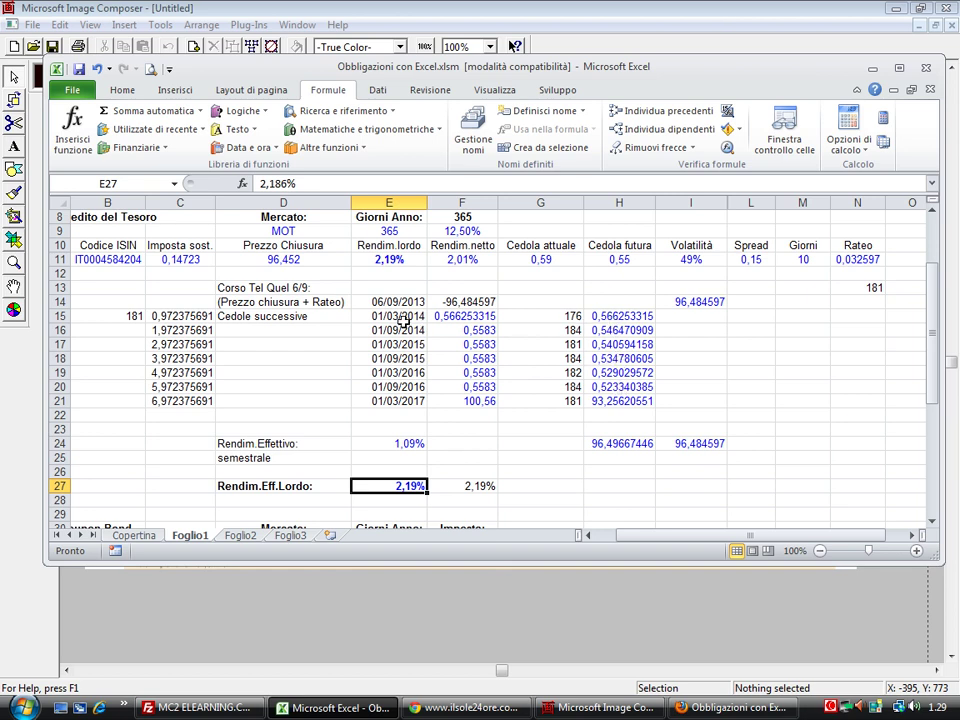
pyautogui.click(621, 316)
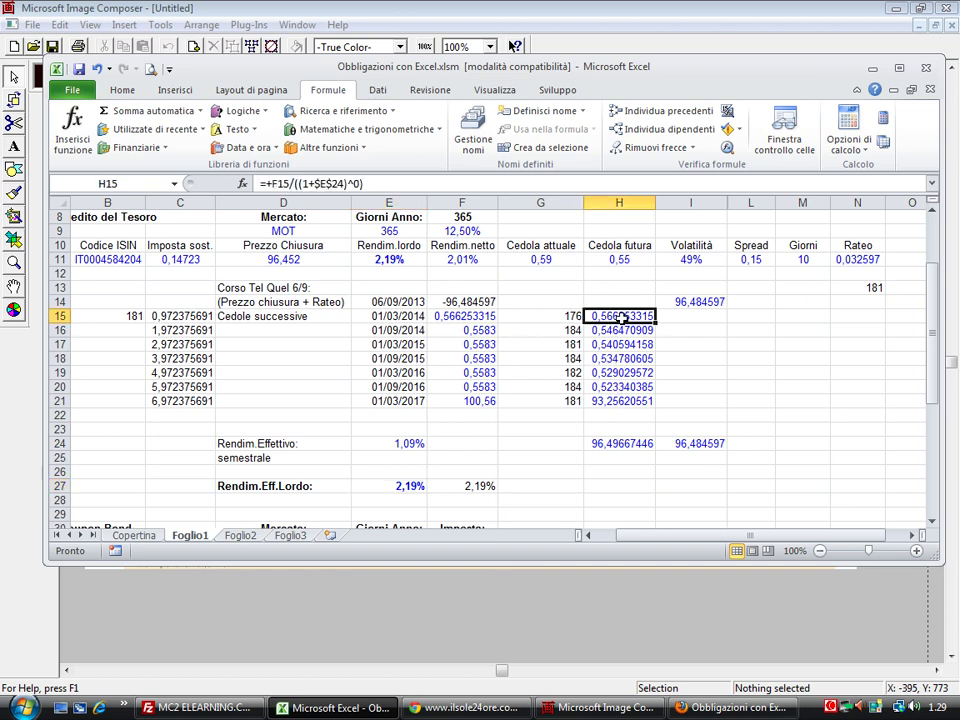
pyautogui.click(617, 330)
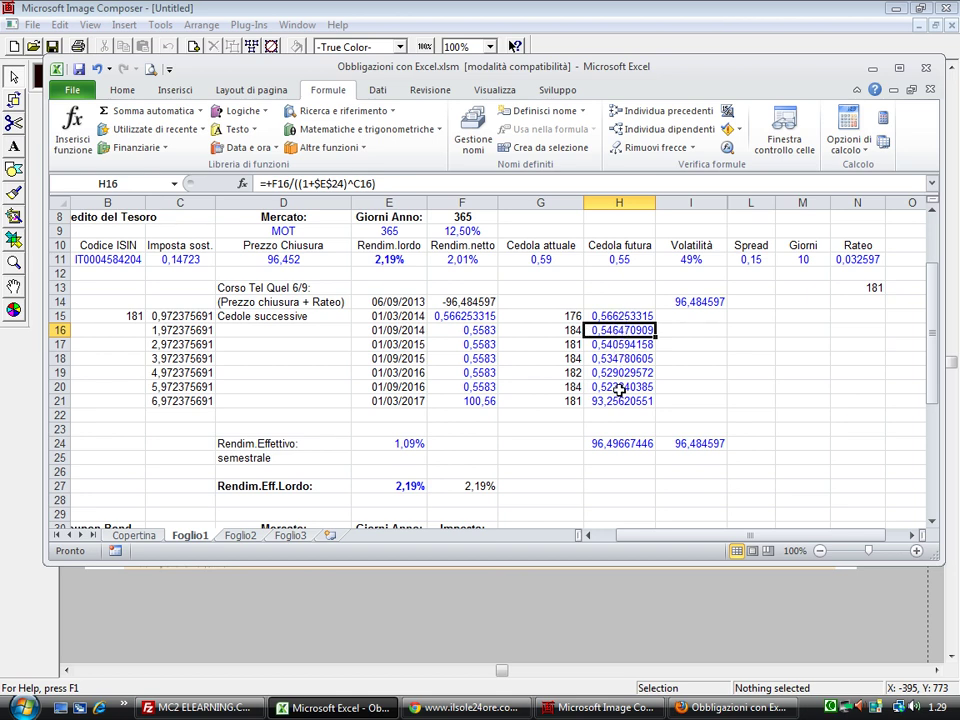
pyautogui.click(619, 388)
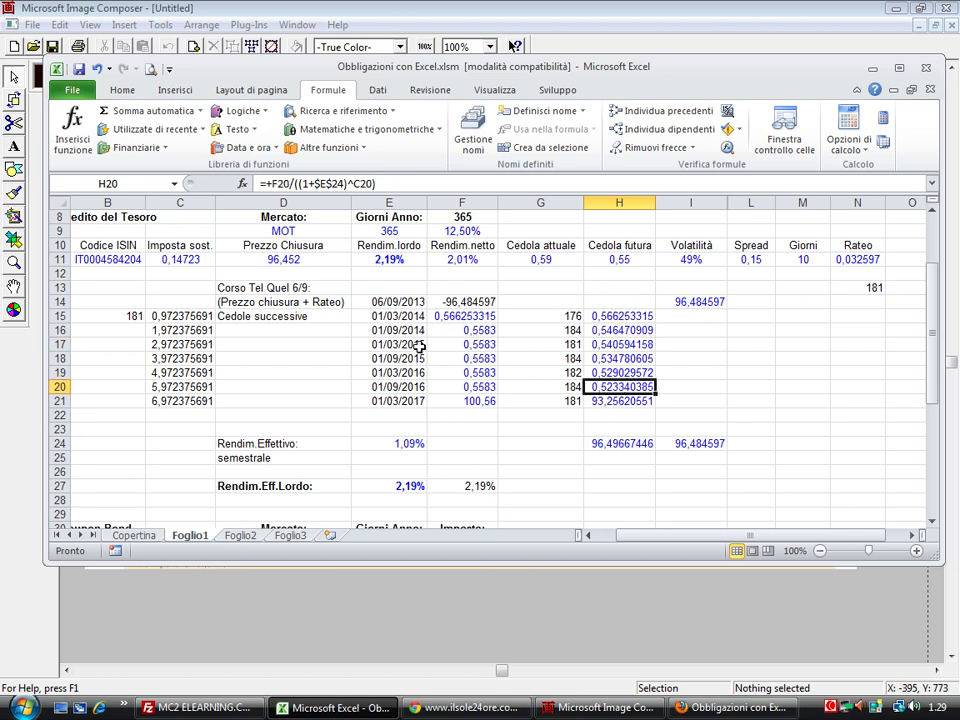
pyautogui.click(418, 487)
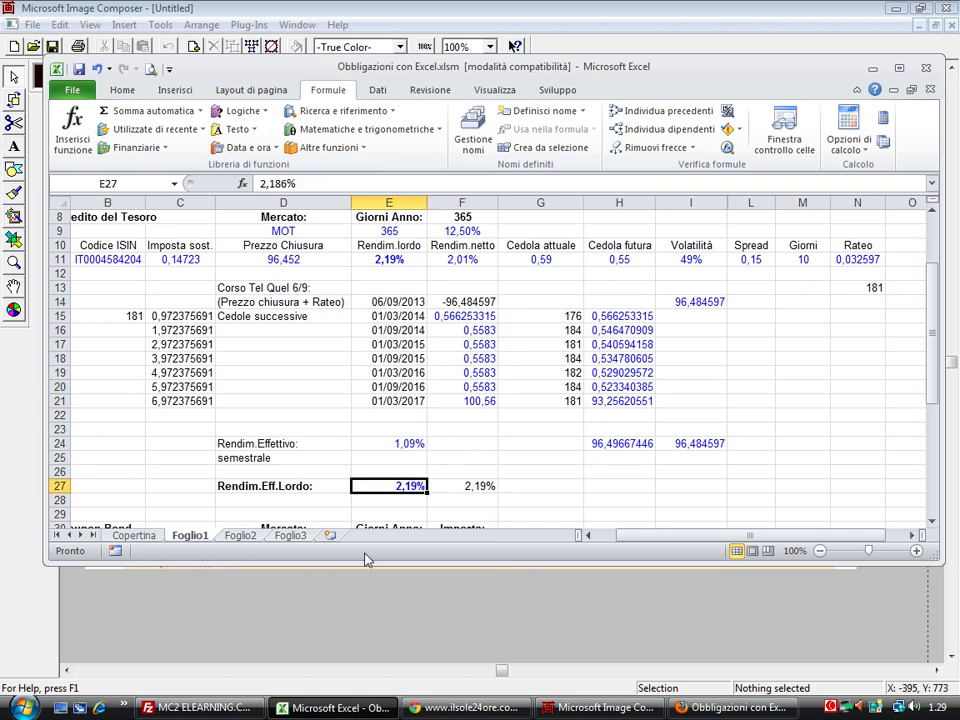
pyautogui.click(600, 703)
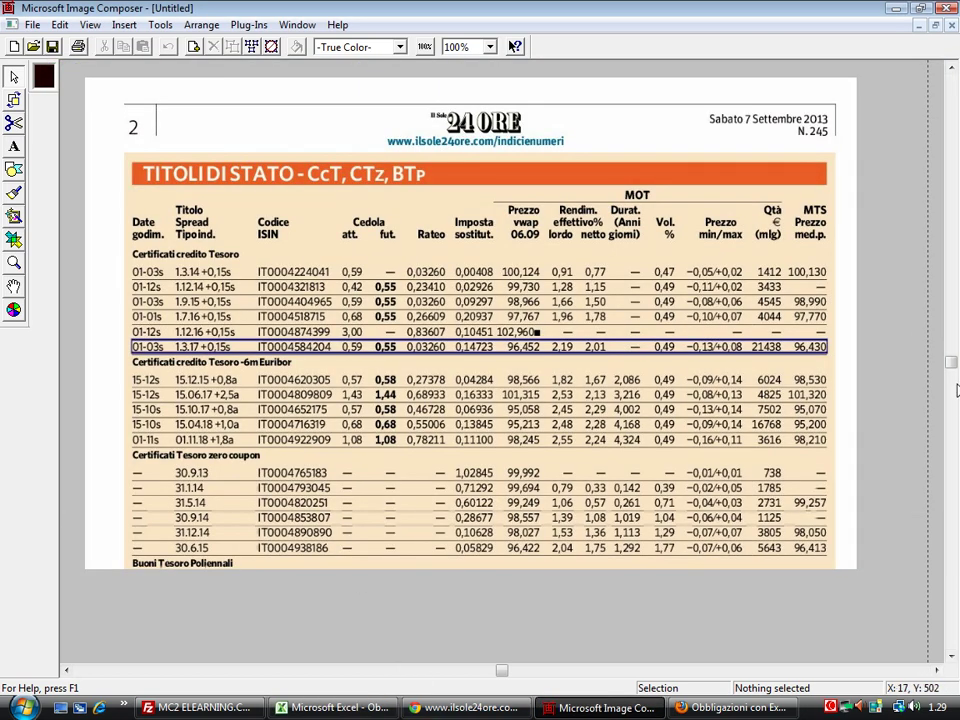
# Scroll the newspaper table down to the Unicredit rows and return to the Excel workbook.
pyautogui.scroll(-1, 955, 413)
pyautogui.scroll(-2, 955, 413)
pyautogui.scroll(-4, 955, 413)
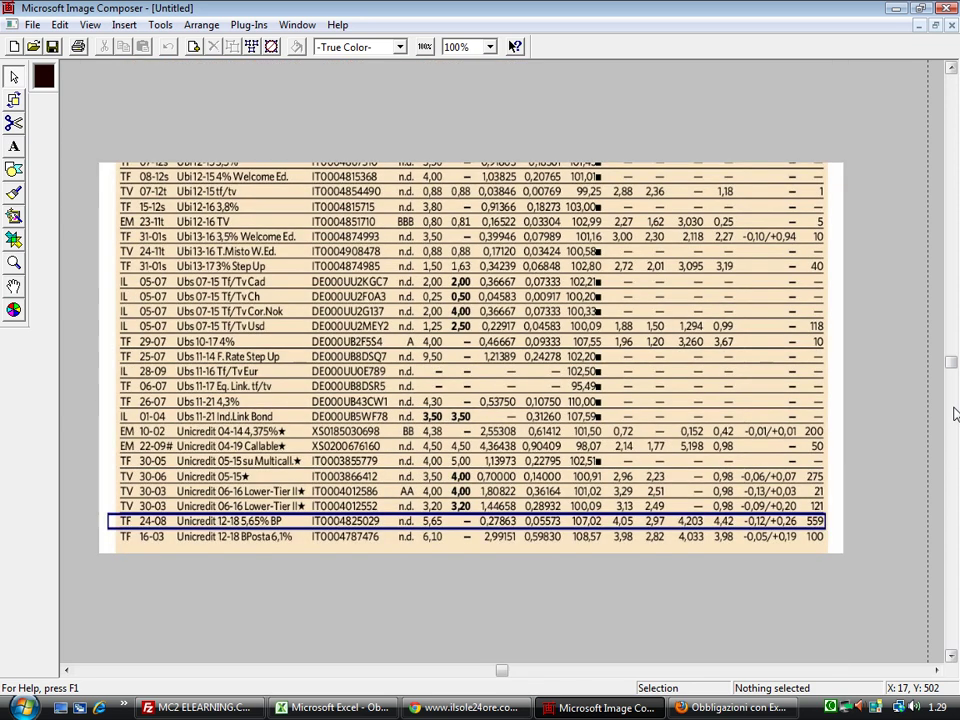
pyautogui.scroll(-1, 955, 413)
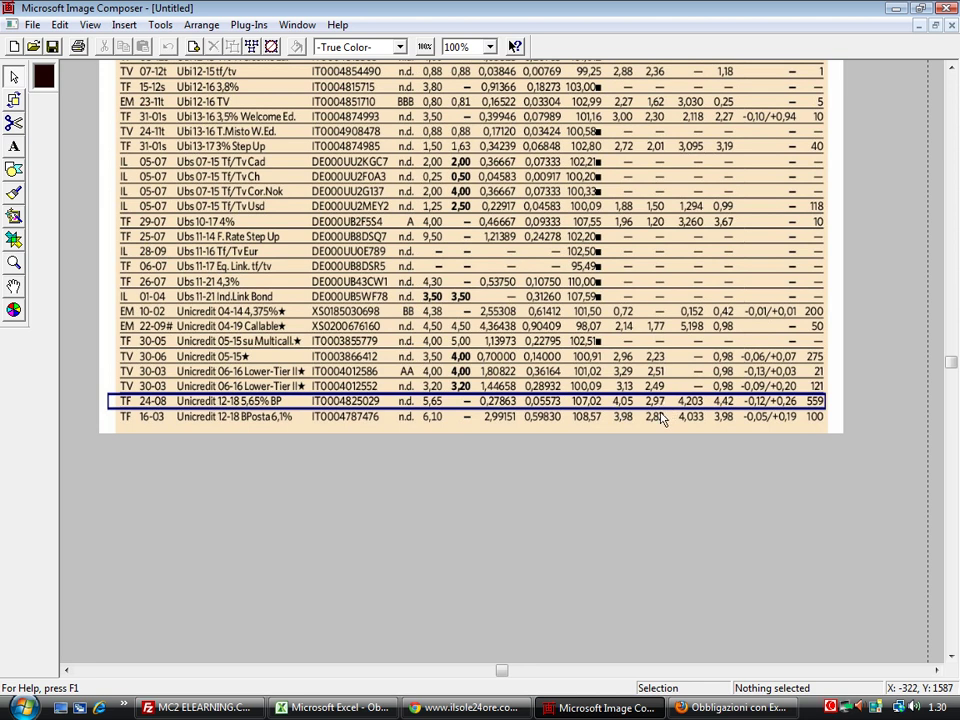
pyautogui.click(330, 707)
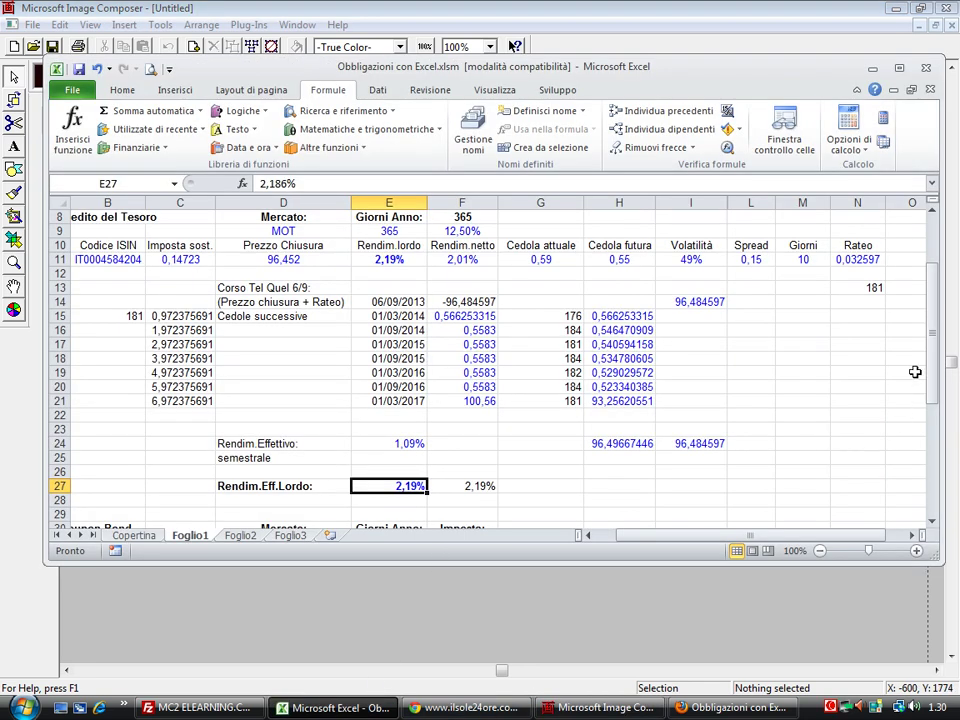
# Enlarge the workbook window and compare the discounted cash-flow totals in H43 and I43.
pyautogui.moveTo(930, 375); pyautogui.dragTo(926, 518)
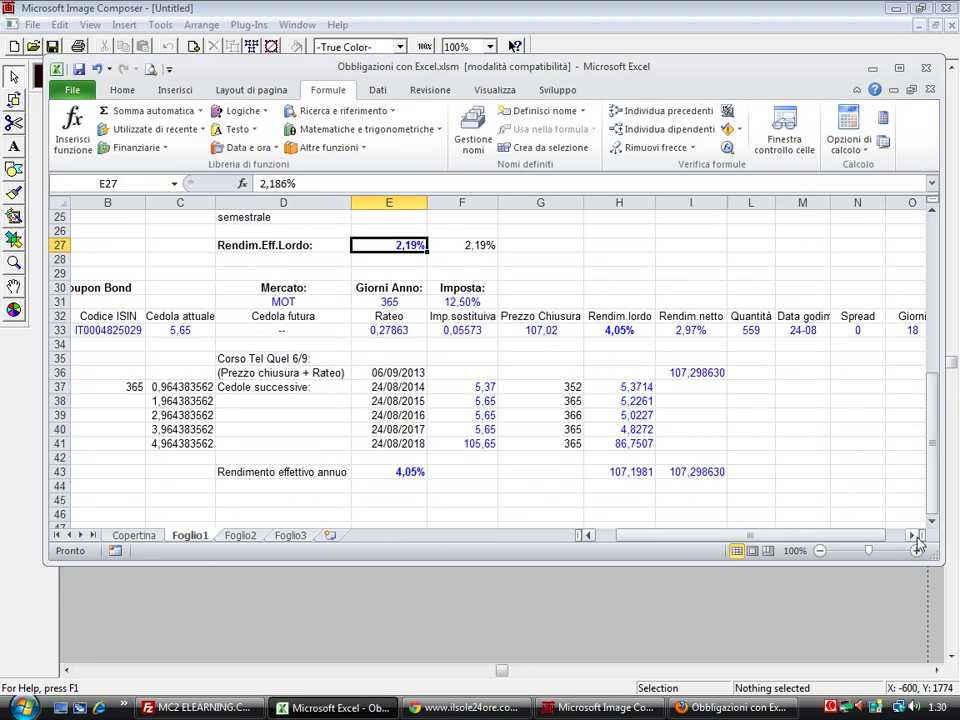
pyautogui.moveTo(880, 566); pyautogui.dragTo(882, 610)
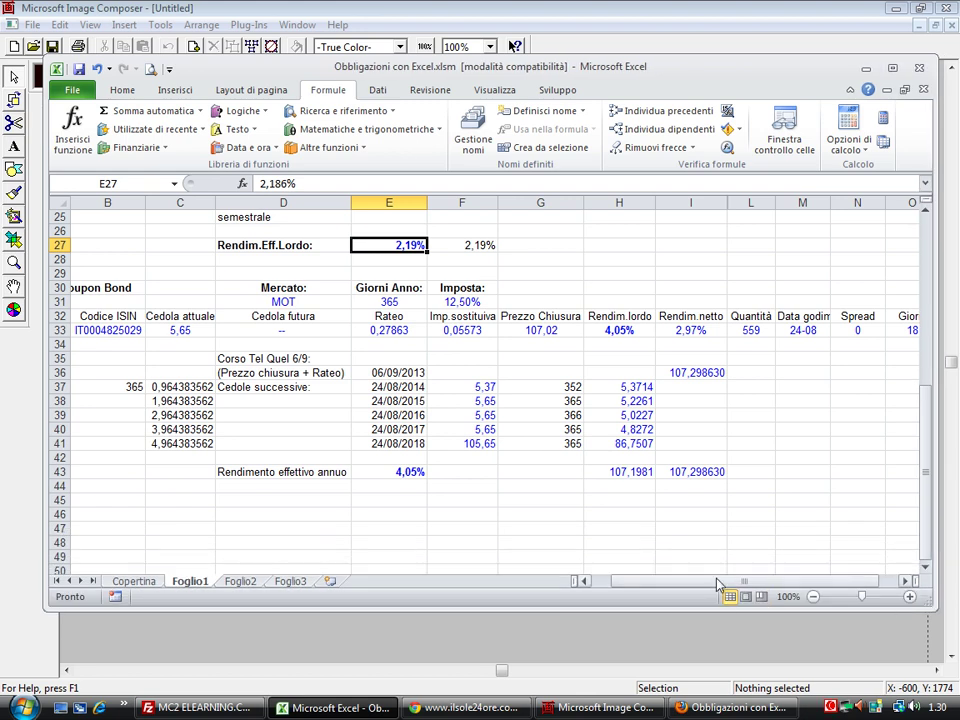
pyautogui.moveTo(744, 581); pyautogui.dragTo(725, 581)
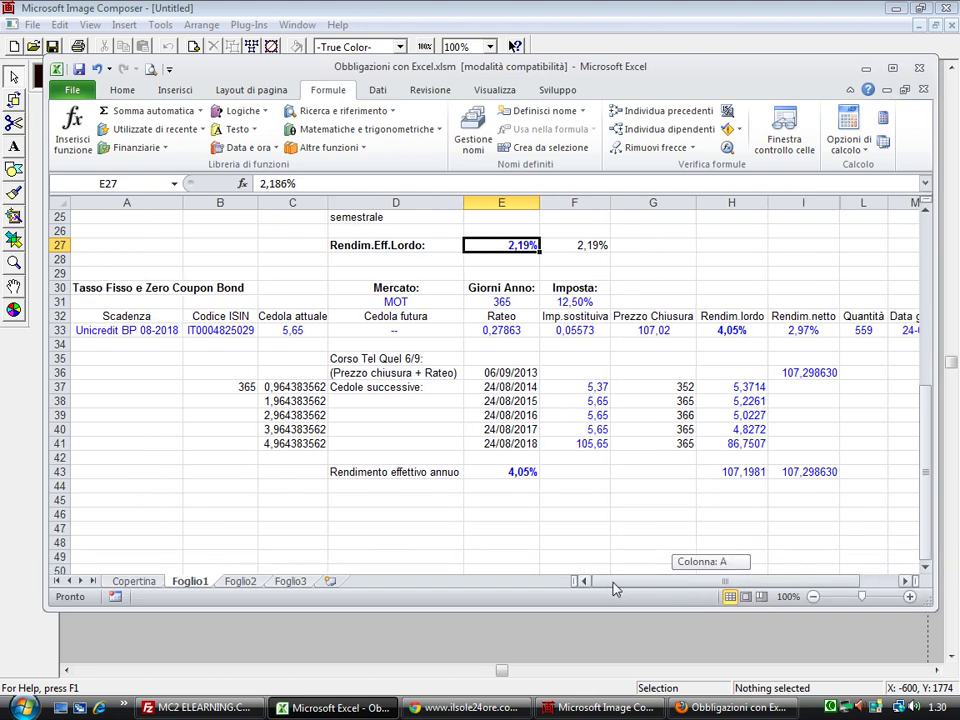
pyautogui.click(750, 472)
pyautogui.click(790, 472)
pyautogui.click(737, 472)
pyautogui.click(785, 472)
pyautogui.click(750, 472)
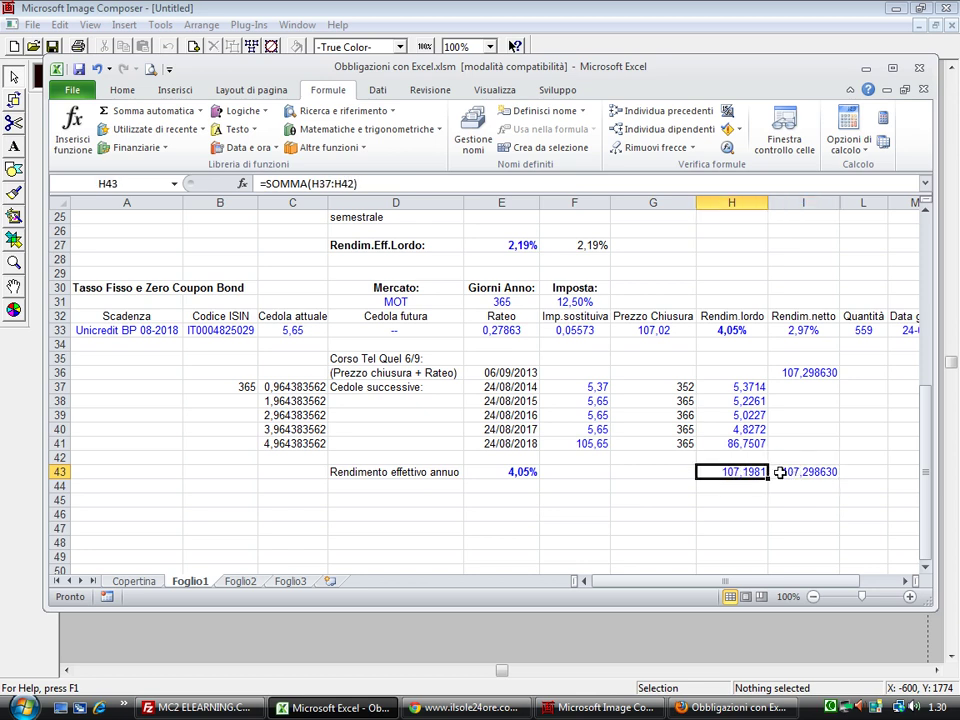
# Check the 4,05% yield in E43 and the Unicredit BP 08-2018 name and ISIN in A33:B33.
pyautogui.click(530, 472)
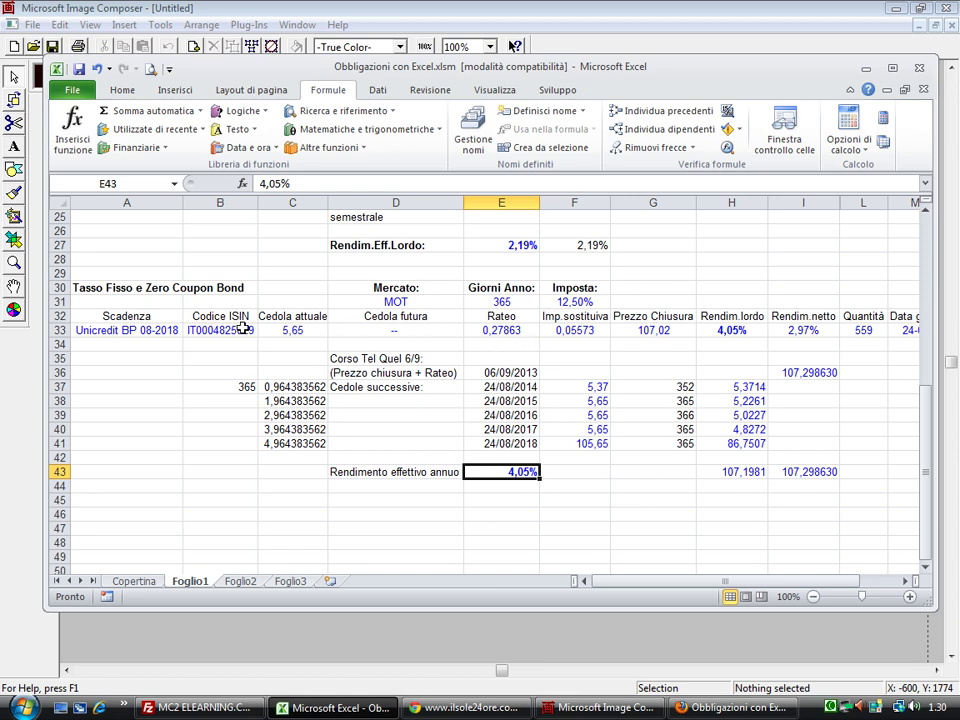
pyautogui.click(127, 330)
pyautogui.click(212, 330)
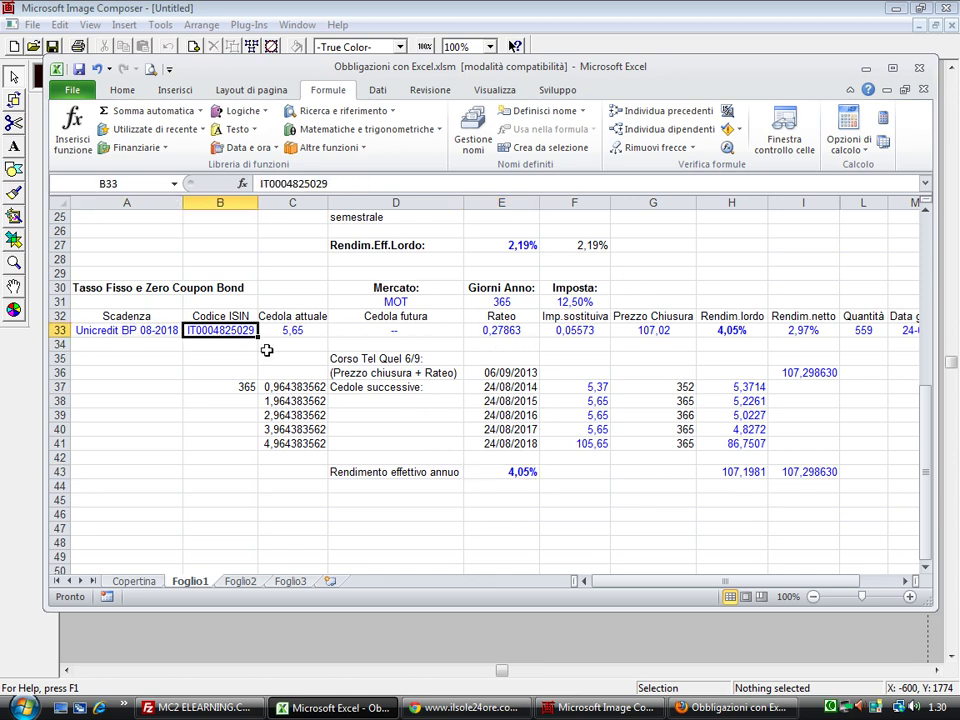
pyautogui.moveTo(931, 603); pyautogui.dragTo(915, 618)
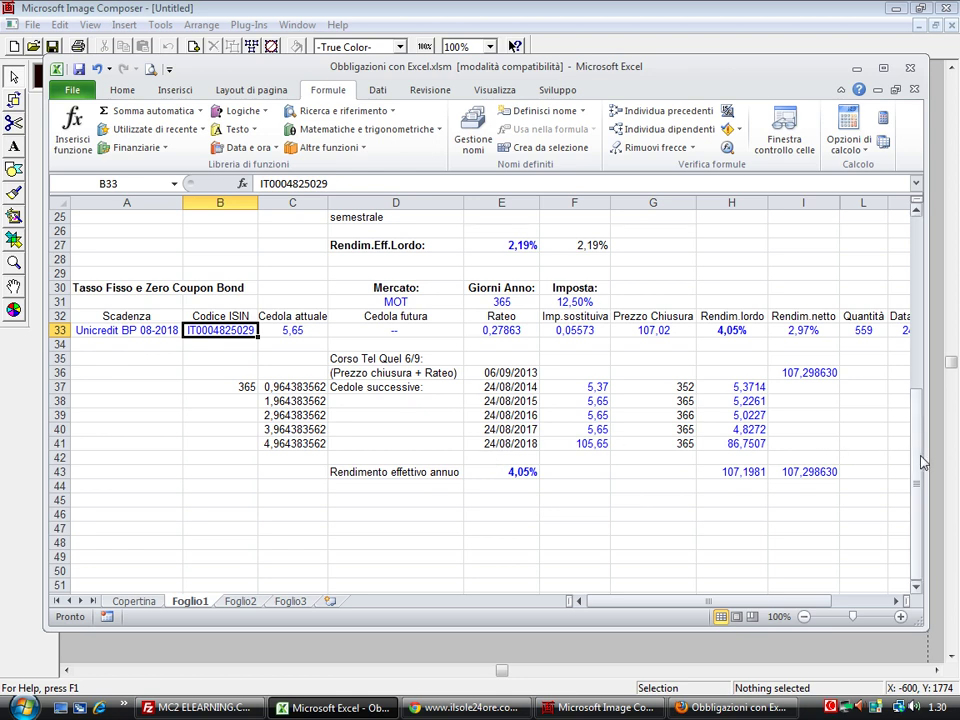
pyautogui.scroll(8, 834, 452)
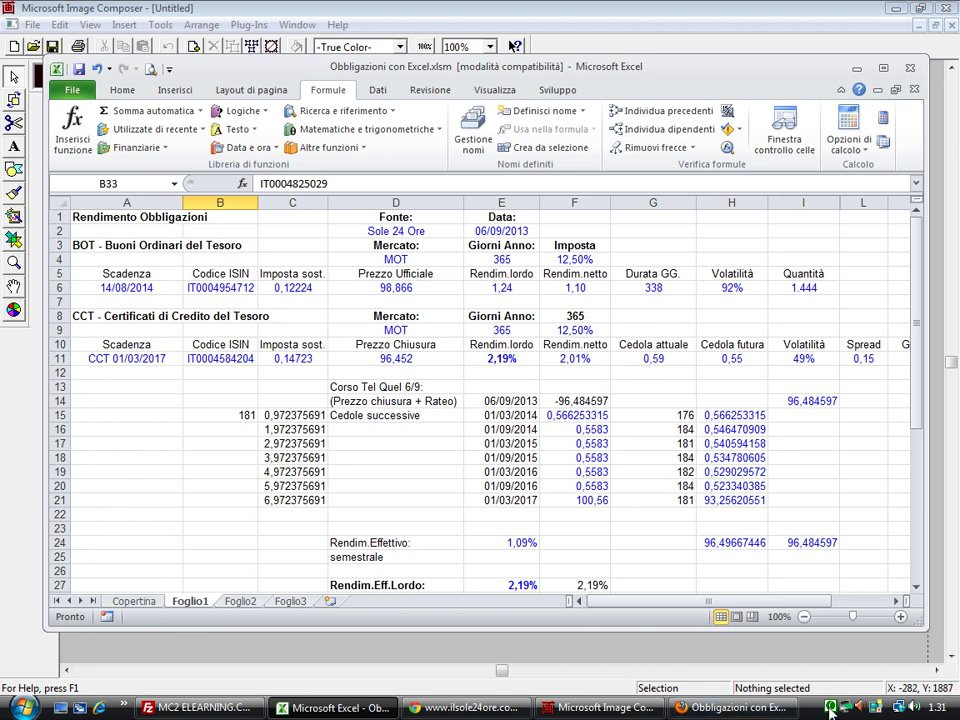
pyautogui.click(830, 712)
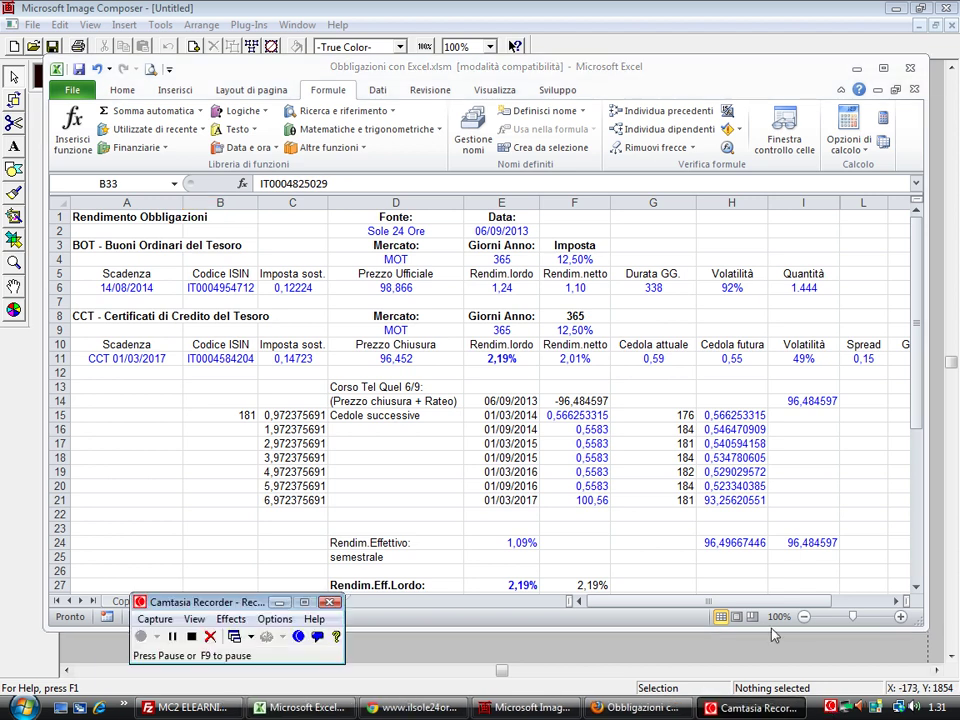